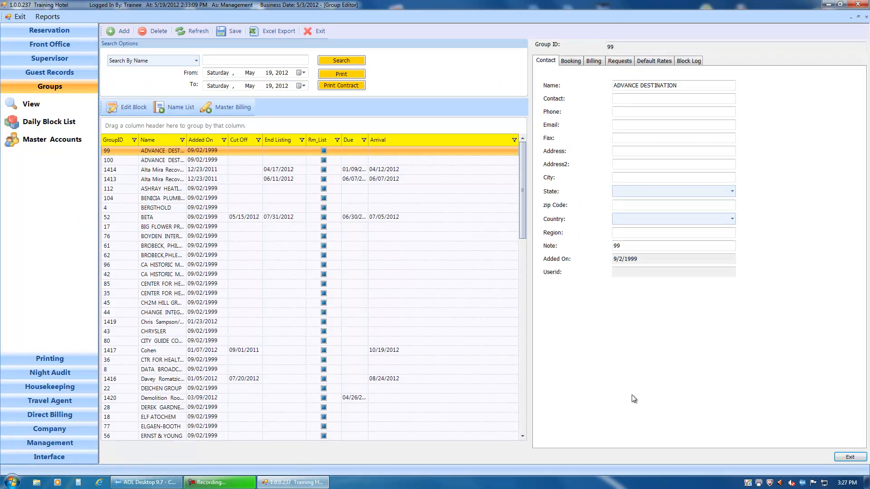
Step: Select the BETA group and clear the By Rooming List option in its booking details
{"action": "left_click", "coordinate": [173, 218]}
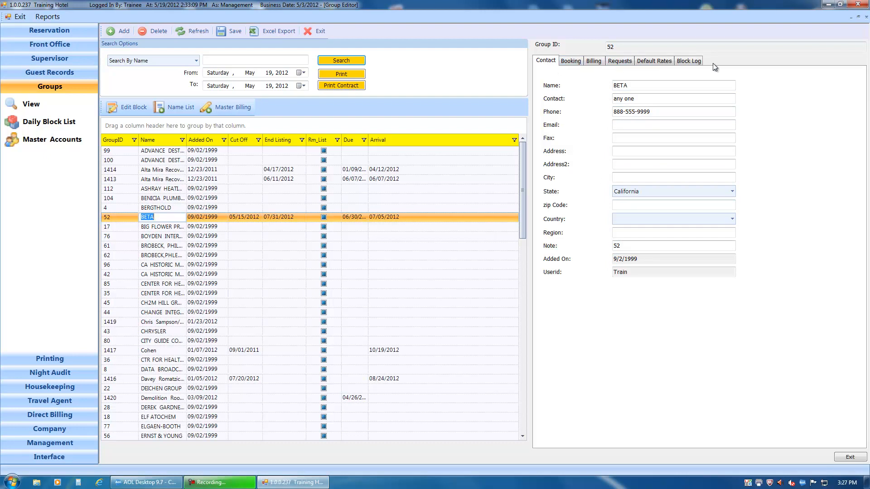
{"action": "left_click", "coordinate": [570, 61]}
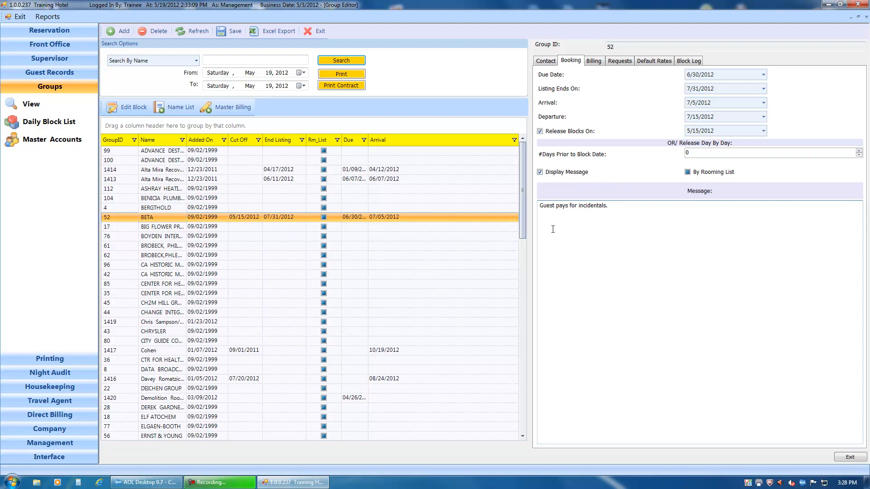
{"action": "left_click", "coordinate": [687, 172]}
{"action": "left_click", "coordinate": [688, 173]}
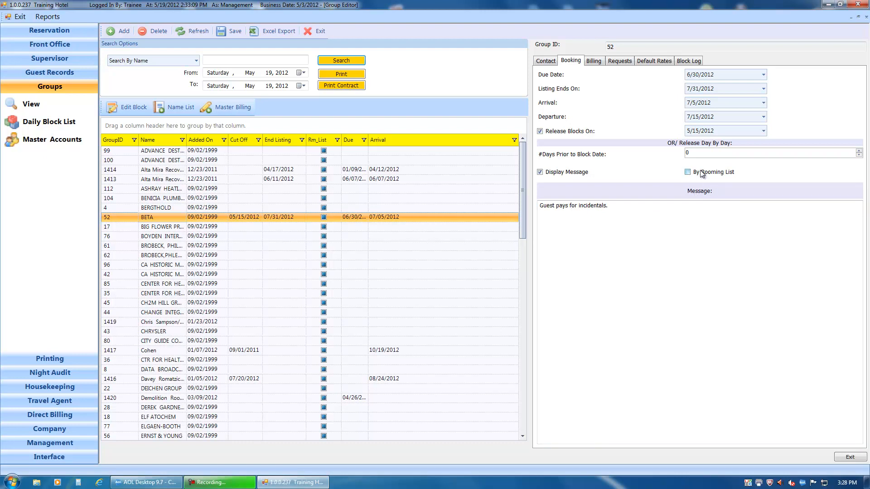
Step: Replace the BETA group's master confirmation in its billing details with a newly created one and save the group
{"action": "left_click", "coordinate": [594, 62]}
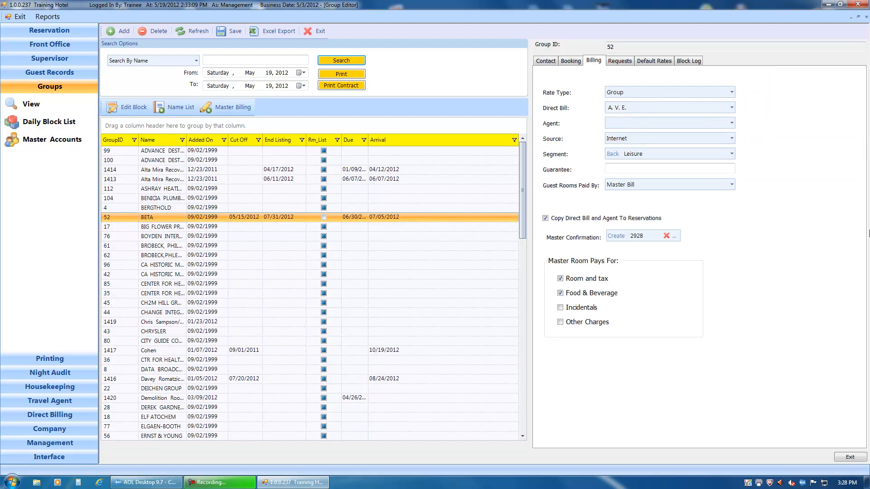
{"action": "left_click", "coordinate": [666, 236]}
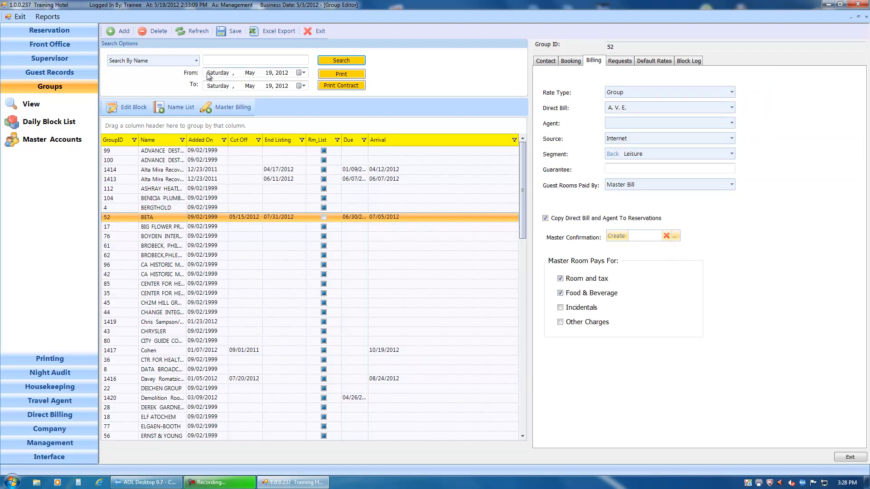
{"action": "left_click", "coordinate": [229, 31]}
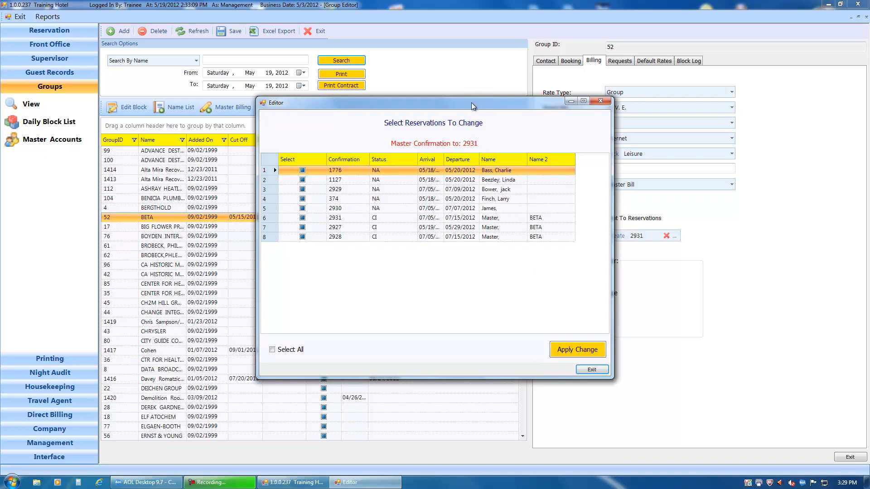
Step: Select the five reservations with status NA and apply the new master confirmation to them
{"action": "left_click_drag", "start_coordinate": [473, 105], "coordinate": [379, 107]}
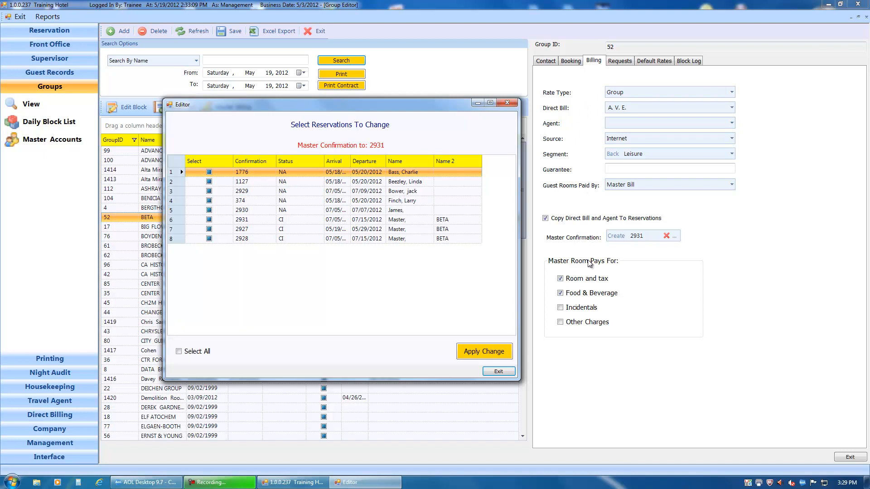
{"action": "left_click", "coordinate": [209, 210]}
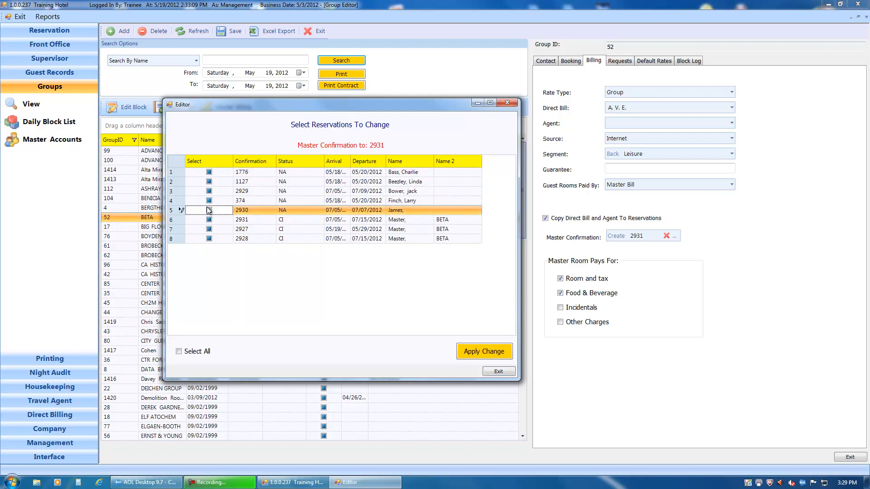
{"action": "left_click", "coordinate": [209, 200]}
{"action": "left_click", "coordinate": [210, 191]}
{"action": "left_click", "coordinate": [209, 200]}
{"action": "left_click", "coordinate": [209, 191]}
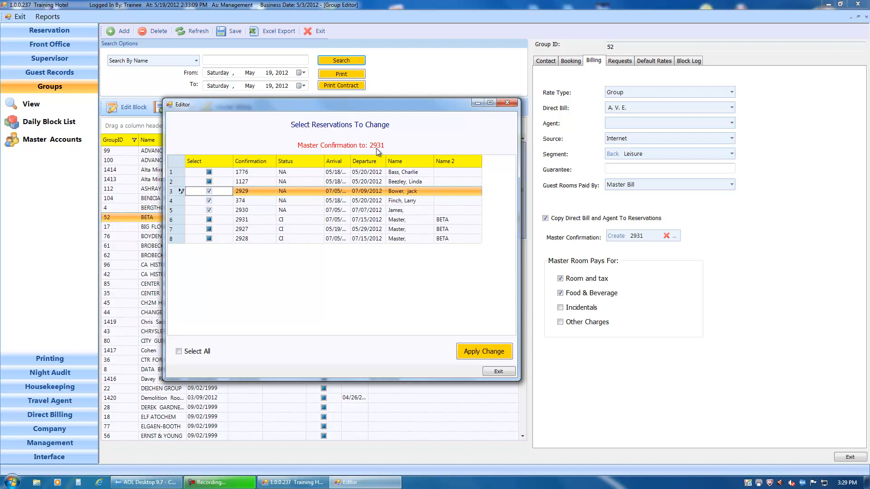
{"action": "left_click", "coordinate": [209, 182]}
{"action": "left_click", "coordinate": [209, 181]}
{"action": "left_click", "coordinate": [209, 172]}
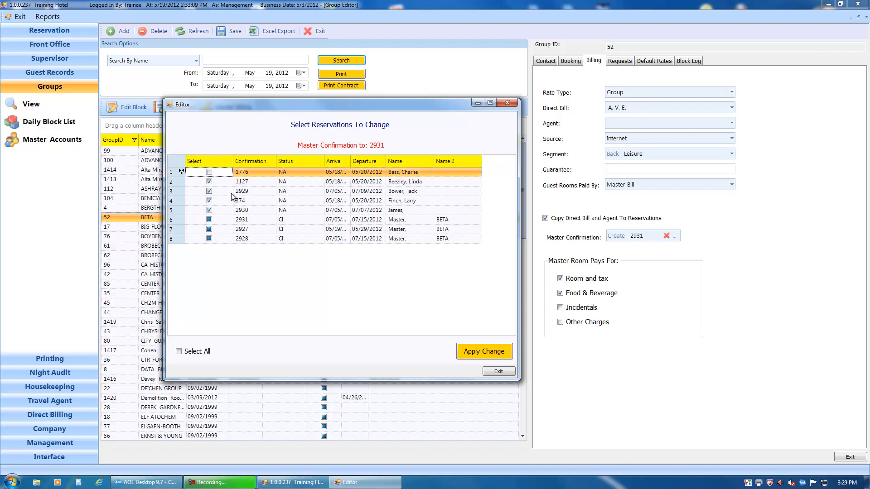
{"action": "left_click", "coordinate": [209, 172]}
{"action": "left_click", "coordinate": [484, 354]}
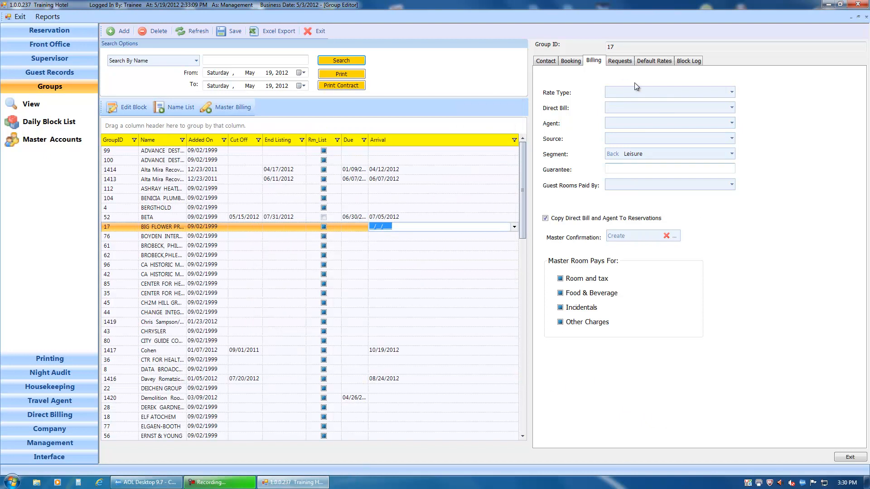
Step: Review the BIG FLOWER PRESS group's requests, default rates and block log, and look over the available group search criteria
{"action": "left_click", "coordinate": [619, 61]}
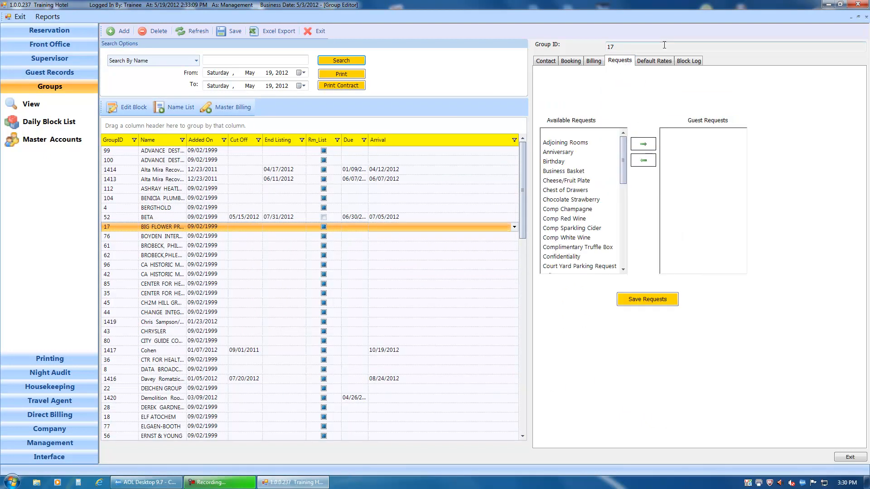
{"action": "left_click", "coordinate": [656, 61]}
{"action": "left_click", "coordinate": [683, 61]}
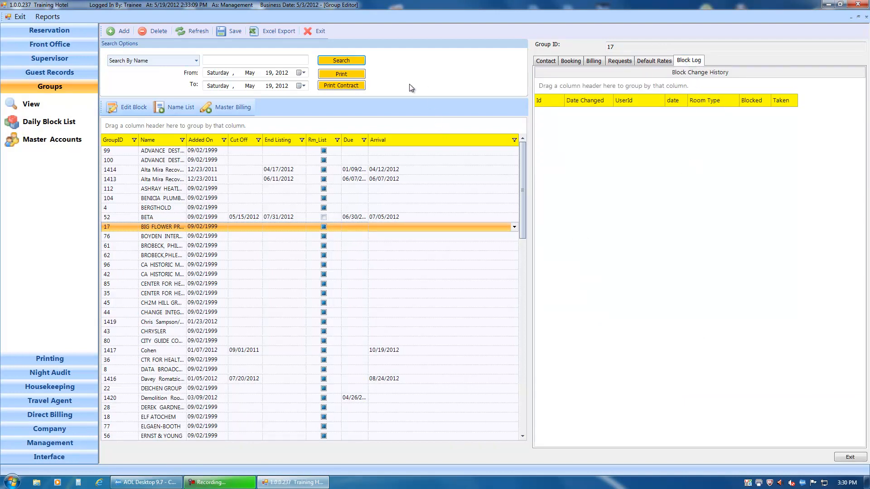
{"action": "left_click", "coordinate": [196, 61]}
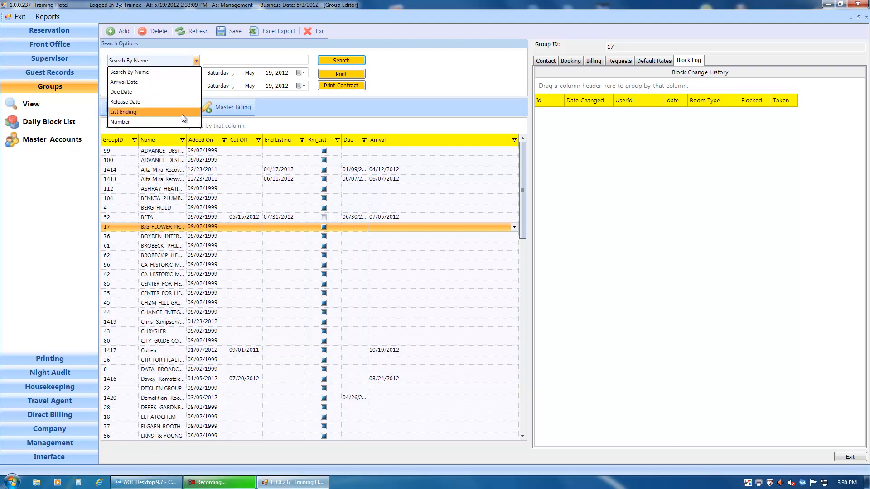
{"action": "left_click", "coordinate": [393, 70]}
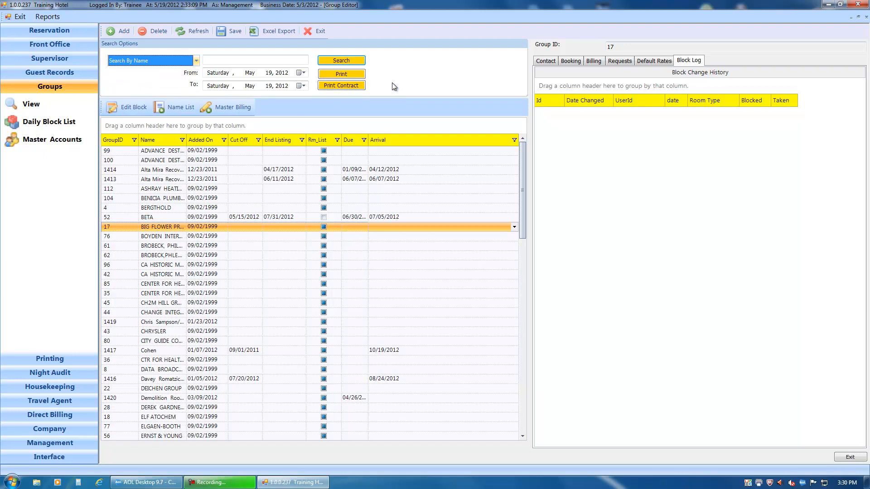
Step: Preview the BIG FLOWER PRESS group contract, enlarge it to read the terms and signature section, and close it
{"action": "left_click", "coordinate": [339, 85]}
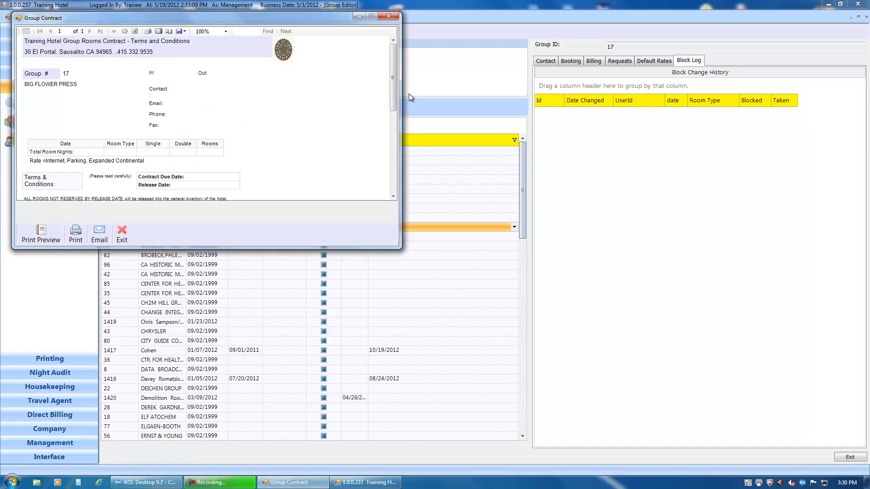
{"action": "left_click_drag", "start_coordinate": [393, 94], "coordinate": [392, 143]}
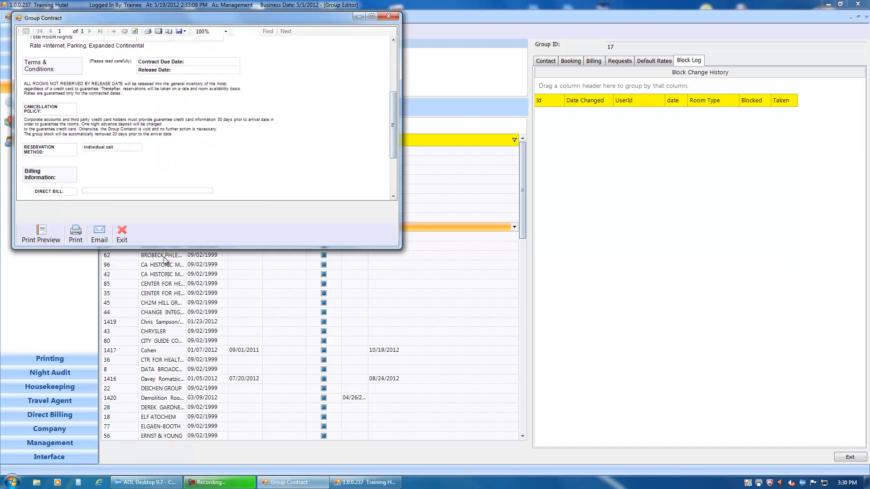
{"action": "left_click_drag", "start_coordinate": [176, 249], "coordinate": [151, 432]}
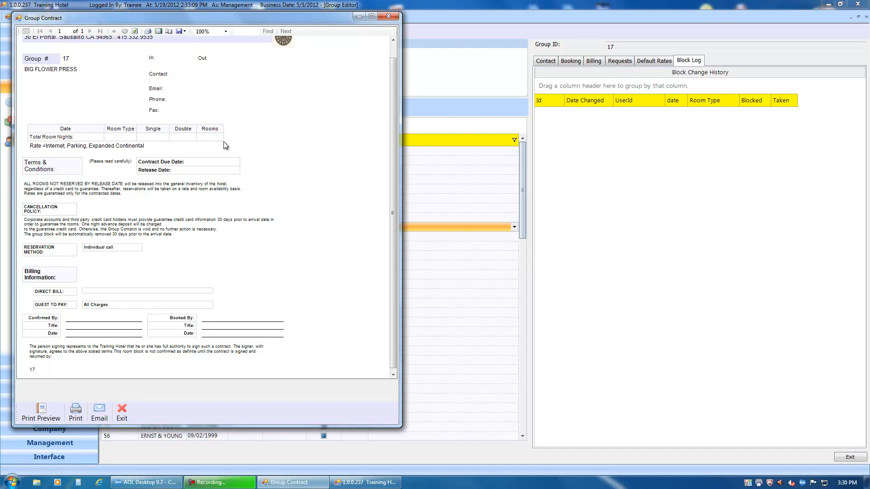
{"action": "left_click", "coordinate": [389, 17]}
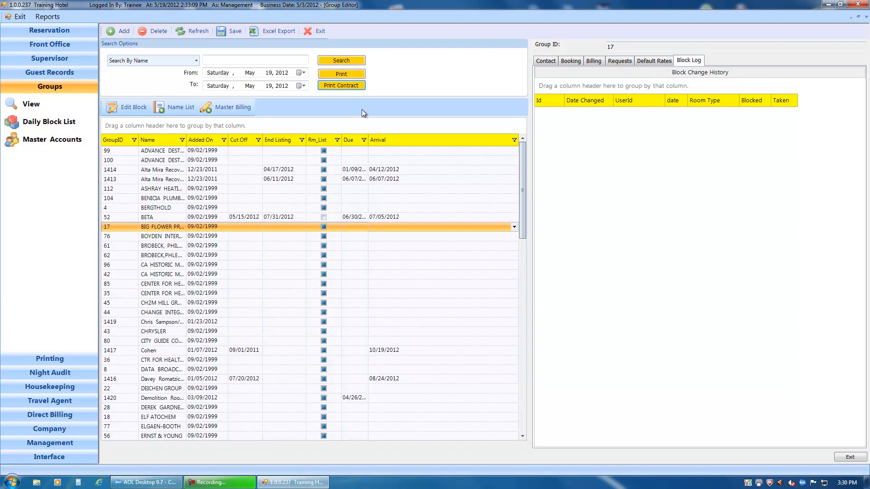
Step: Reopen the BIG FLOWER PRESS group contract, look at its export formats, and close it without exporting
{"action": "left_click", "coordinate": [346, 86]}
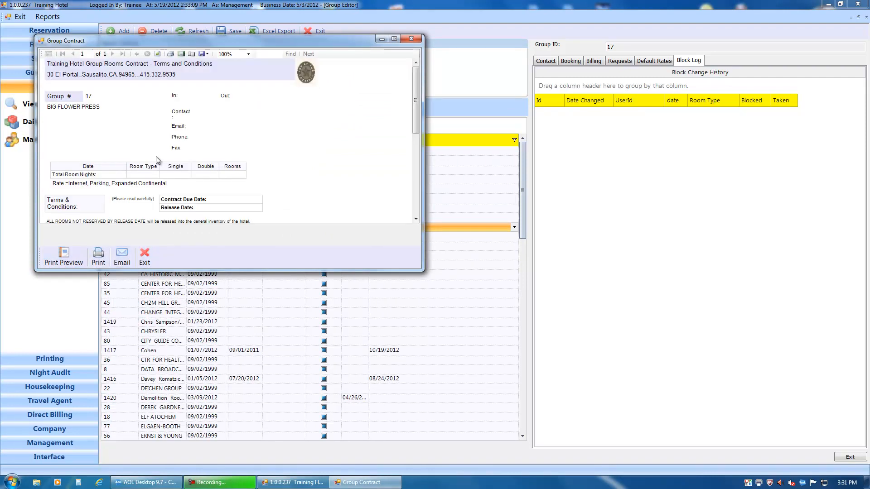
{"action": "left_click", "coordinate": [208, 52]}
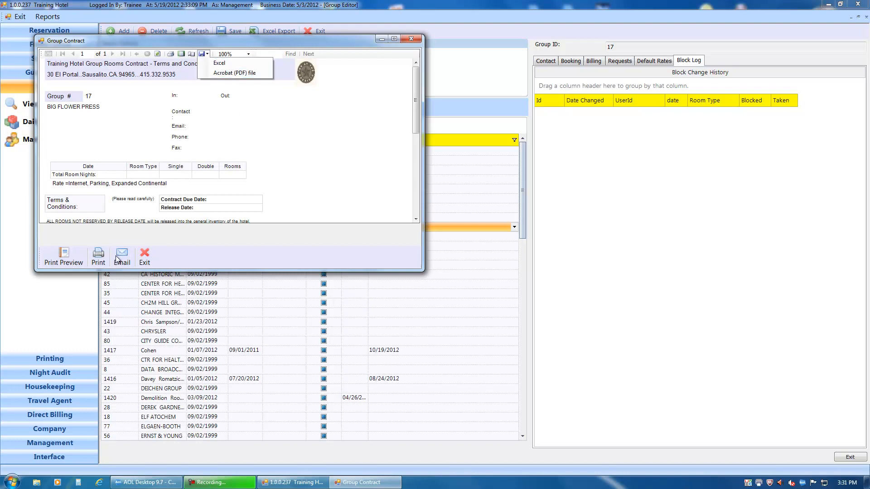
{"action": "left_click", "coordinate": [145, 254]}
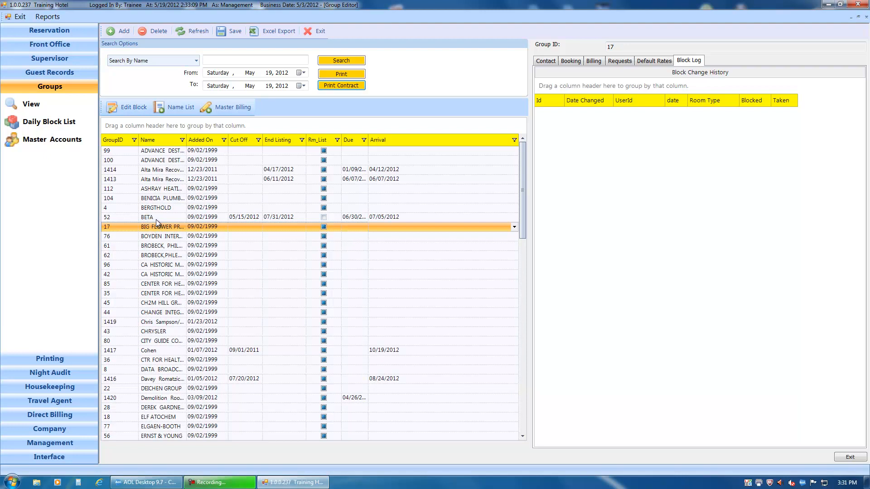
Step: Open the BETA group's room blocks for editing and set the first new block's start date to 07/05/2012
{"action": "left_click", "coordinate": [174, 220]}
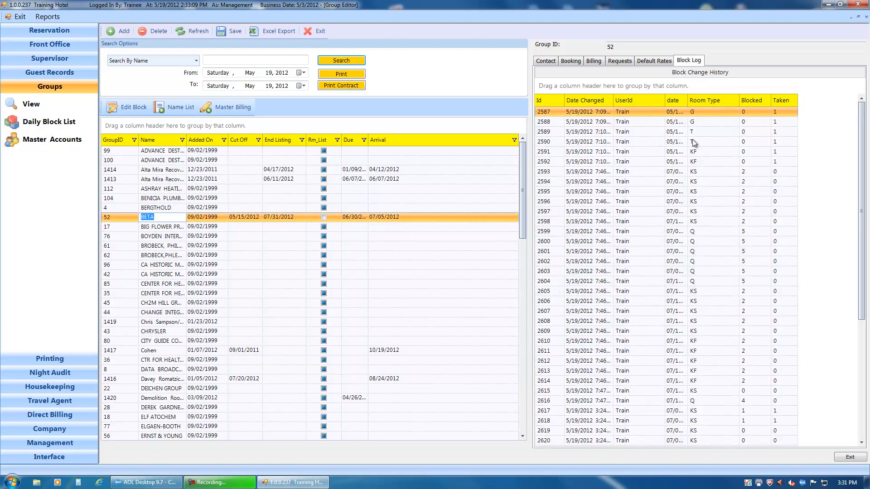
{"action": "left_click", "coordinate": [546, 60]}
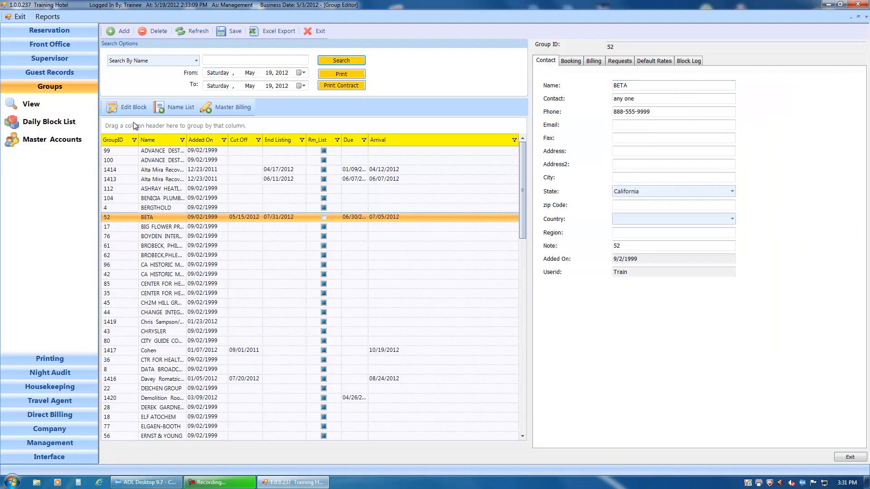
{"action": "left_click", "coordinate": [140, 108]}
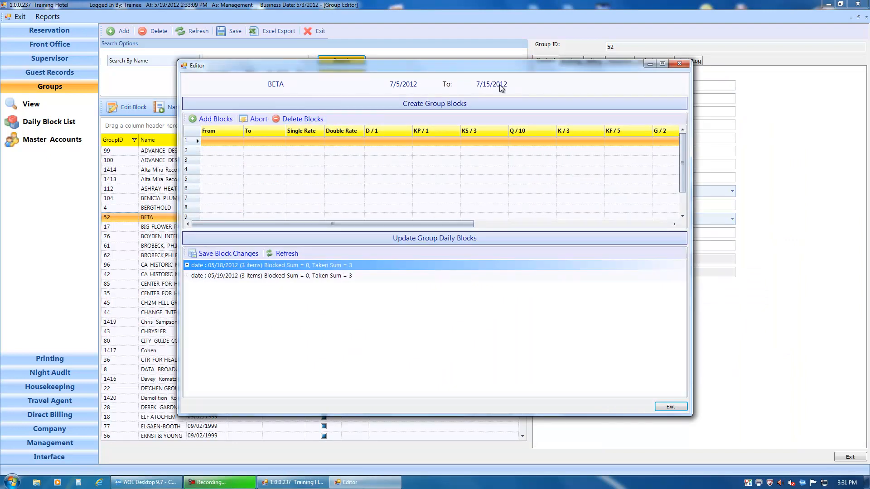
{"action": "left_click", "coordinate": [240, 142]}
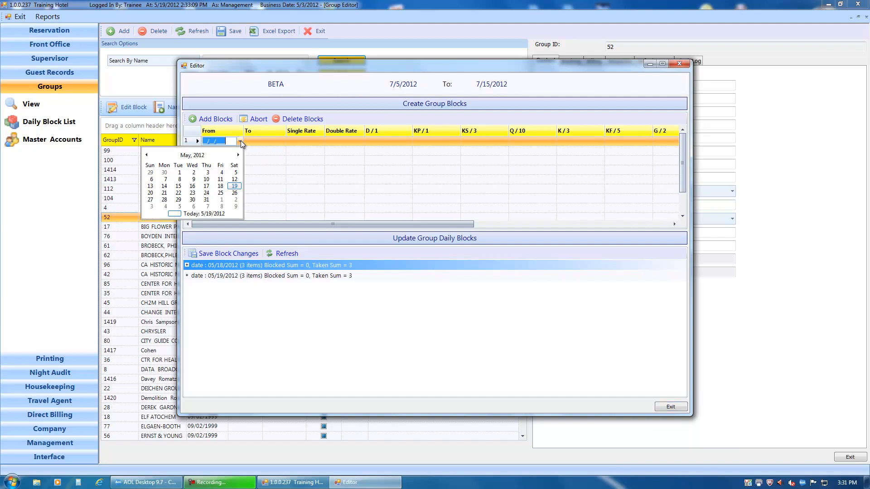
{"action": "left_click", "coordinate": [238, 155]}
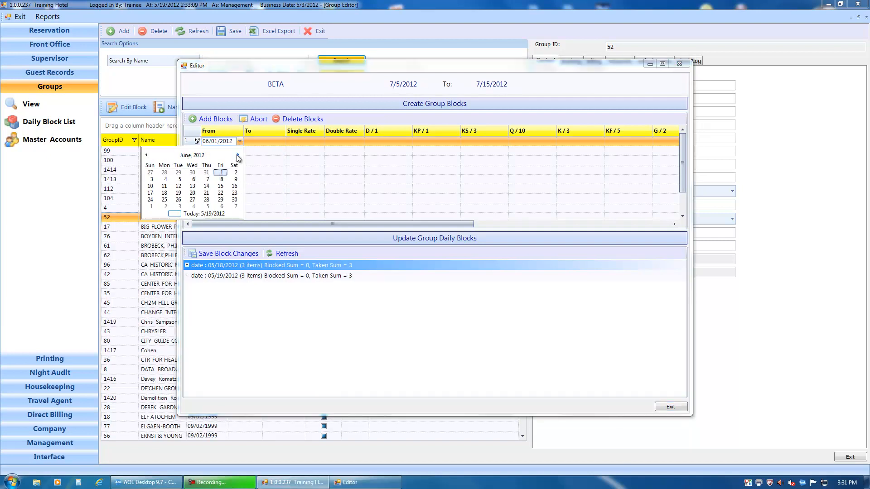
{"action": "left_click", "coordinate": [238, 156]}
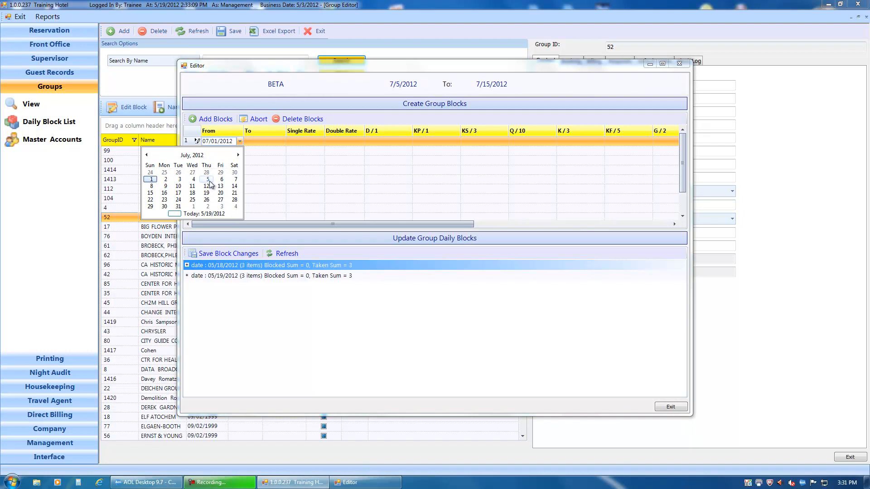
{"action": "left_click", "coordinate": [209, 180]}
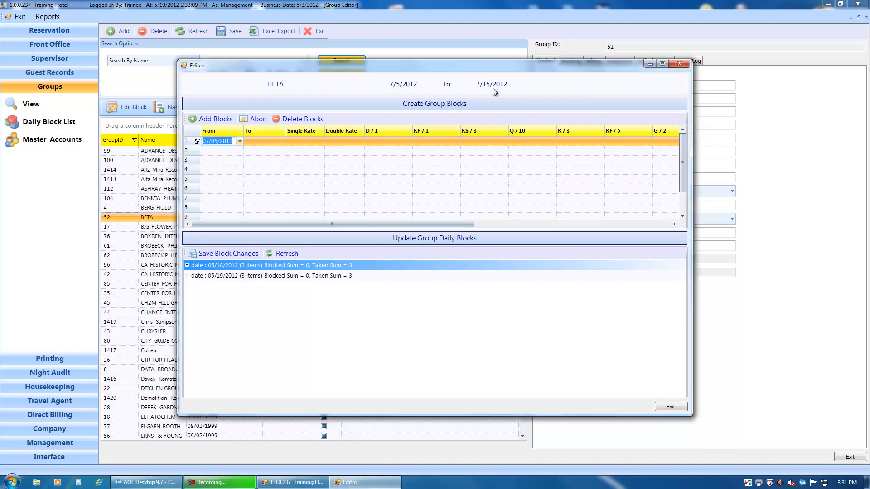
Step: Set the end date of the first new BETA block to 07/10/2012
{"action": "left_click", "coordinate": [279, 141]}
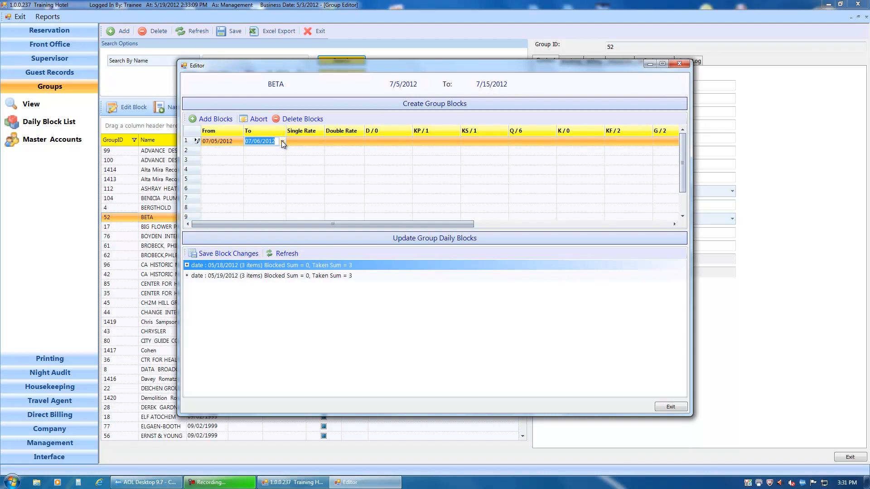
{"action": "left_click", "coordinate": [227, 159]}
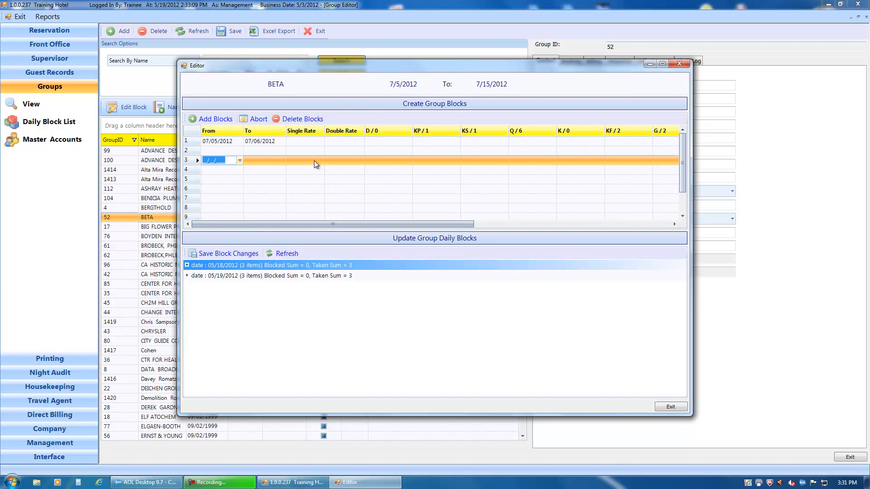
{"action": "left_click", "coordinate": [281, 141]}
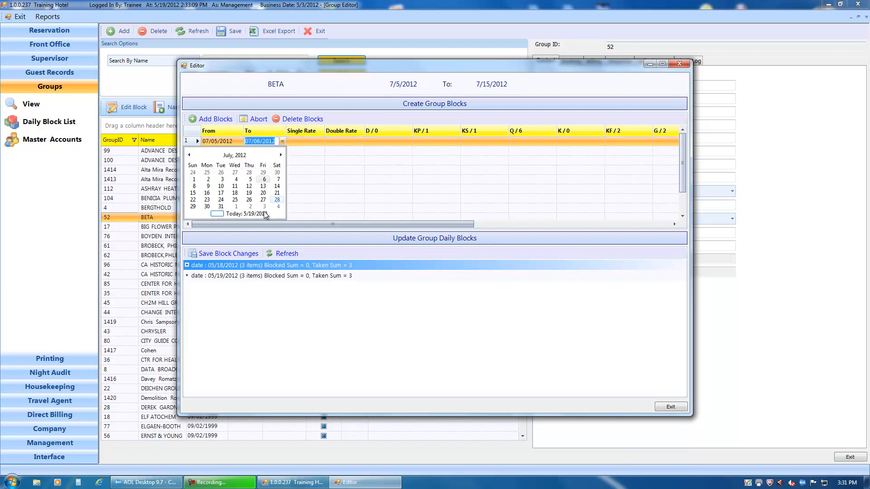
{"action": "left_click", "coordinate": [221, 186]}
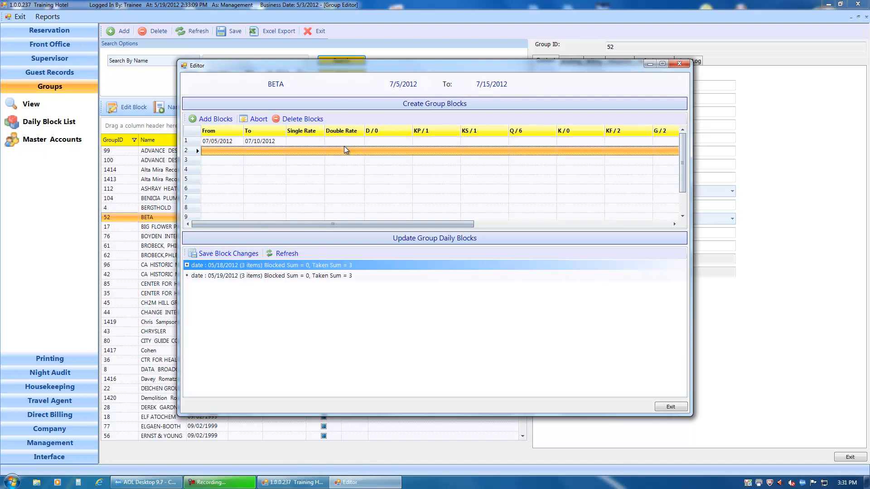
Step: Set the single rate of the first new BETA block to 150.00
{"action": "left_click", "coordinate": [307, 140]}
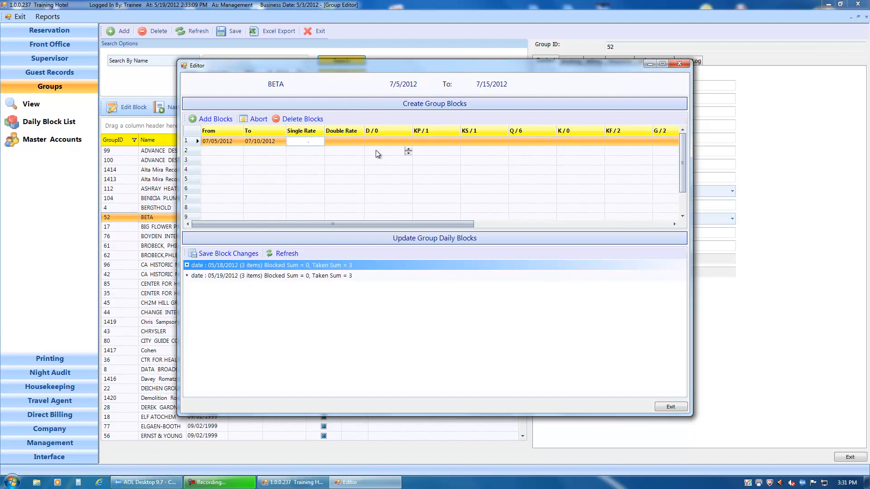
{"action": "type", "text": "150"}
{"action": "key", "text": "Tab"}
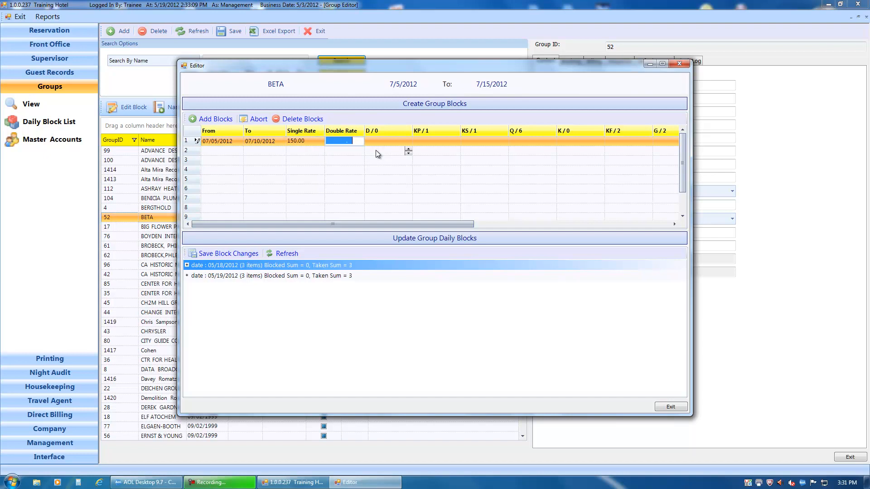
Step: Set the double rate of the first new BETA block to 250.00
{"action": "type", "text": "1"}
{"action": "key", "text": "BackSpace"}
{"action": "type", "text": "250"}
{"action": "key", "text": "Tab"}
Step: Block 4 rooms of type Q and 2 rooms of type KF in the first new BETA block
{"action": "key", "text": "Tab"}
{"action": "key", "text": "Tab"}
{"action": "key", "text": "Tab"}
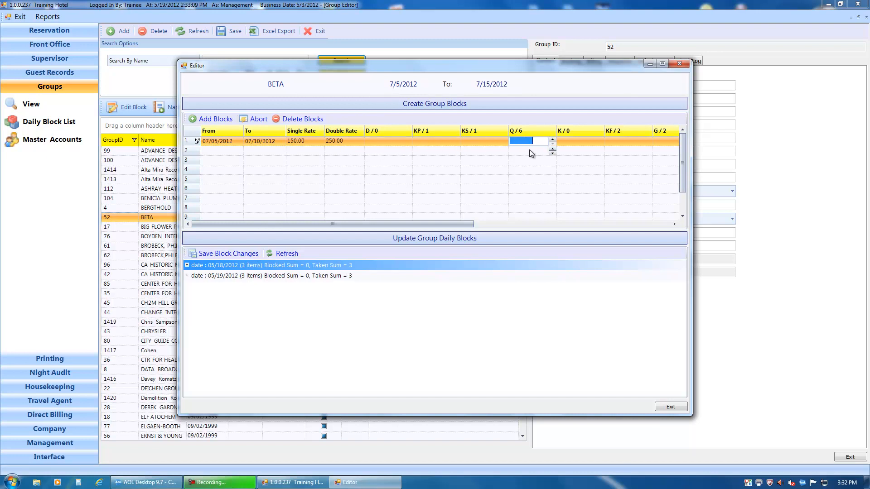
{"action": "left_click", "coordinate": [552, 140]}
{"action": "left_click", "coordinate": [551, 140]}
{"action": "left_click", "coordinate": [552, 140]}
{"action": "left_click", "coordinate": [552, 140]}
{"action": "left_click", "coordinate": [649, 141]}
{"action": "left_click", "coordinate": [649, 140]}
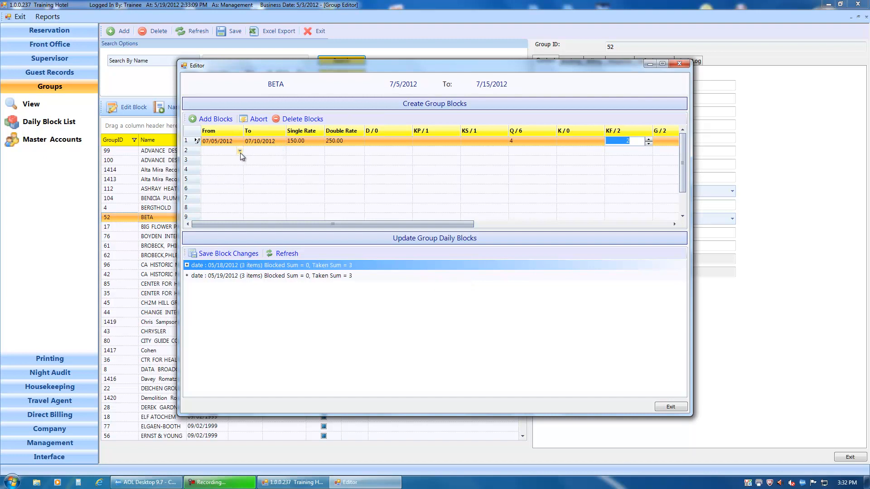
Step: Enter a second BETA block running from 07/11/2012 to 07/15/2012
{"action": "left_click", "coordinate": [239, 152]}
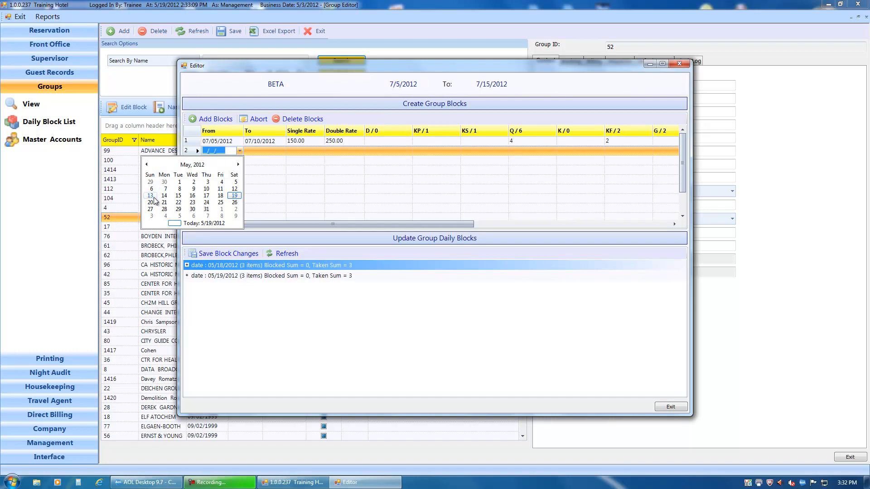
{"action": "left_click", "coordinate": [220, 189]}
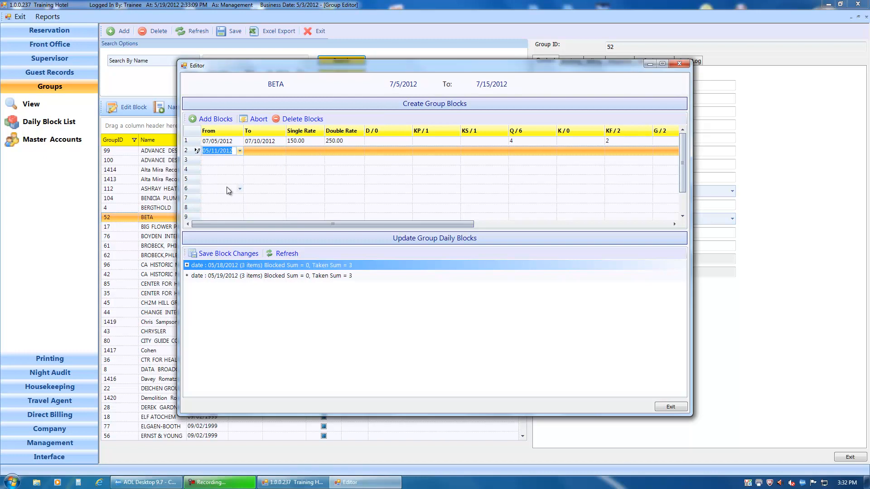
{"action": "left_click", "coordinate": [282, 151]}
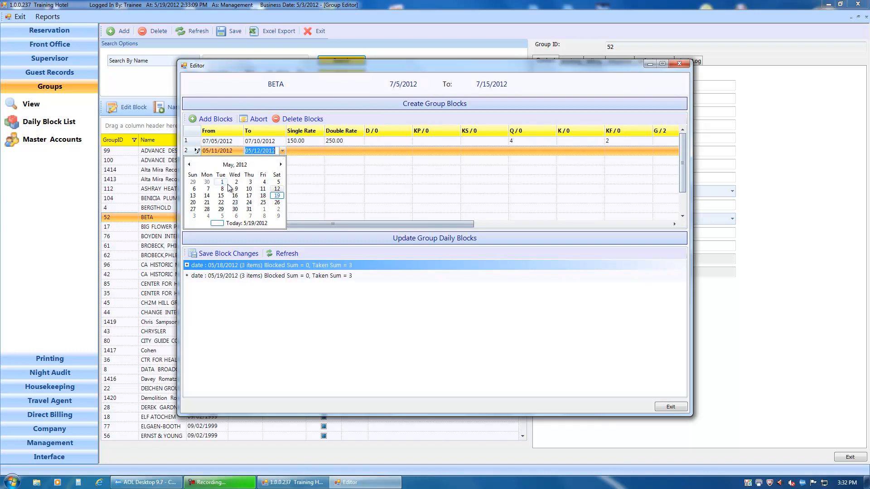
{"action": "left_click", "coordinate": [280, 164]}
{"action": "left_click", "coordinate": [281, 165]}
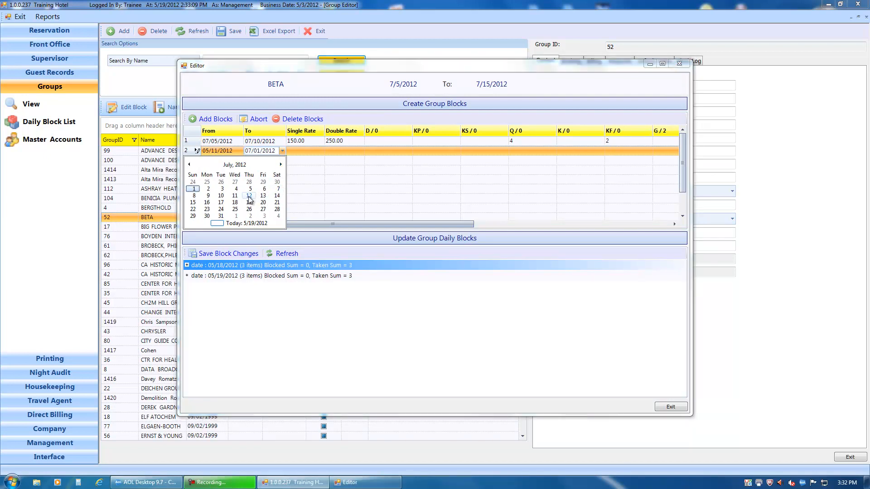
{"action": "left_click", "coordinate": [193, 202]}
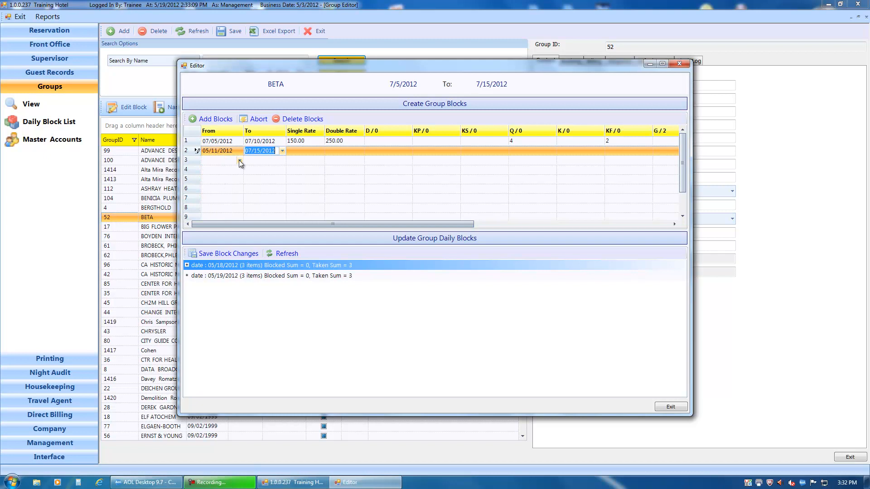
{"action": "left_click", "coordinate": [203, 151]}
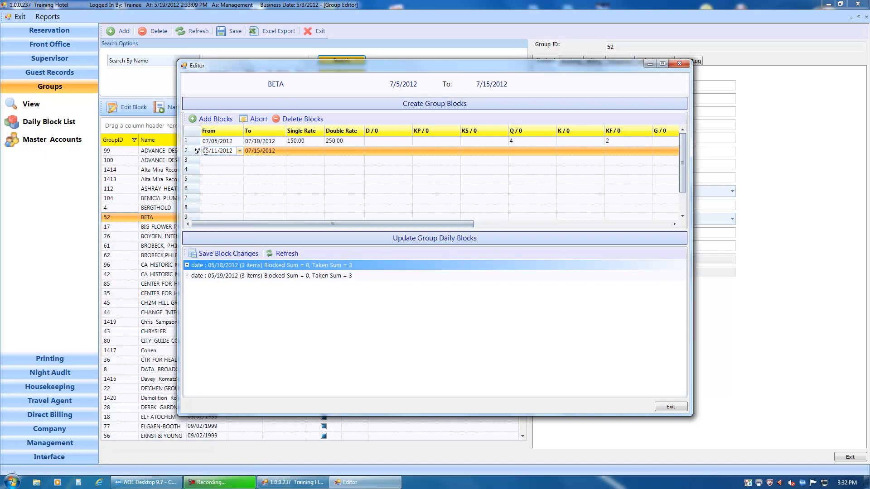
{"action": "type", "text": "07"}
Step: Set both the single rate and the double rate of the second BETA block to 200.00
{"action": "left_click", "coordinate": [311, 150]}
{"action": "type", "text": "150."}
{"action": "key", "text": "BackSpace"}
{"action": "key", "text": "BackSpace"}
{"action": "key", "text": "BackSpace"}
{"action": "key", "text": "BackSpace"}
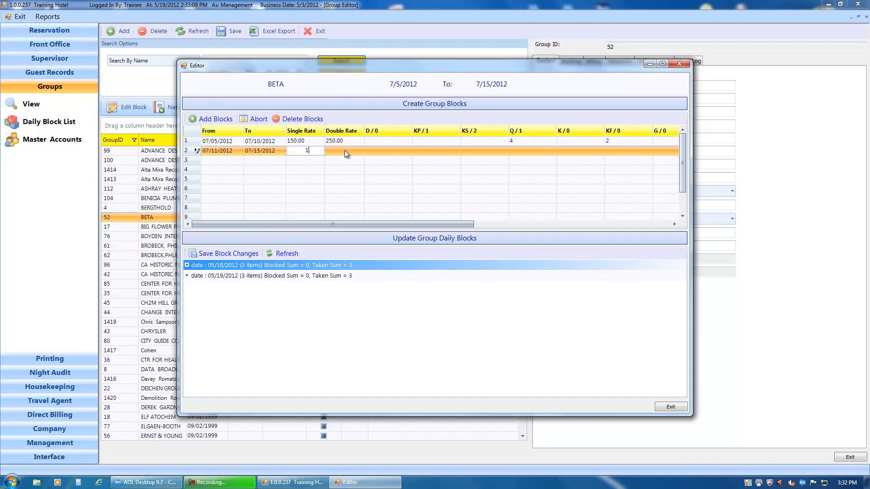
{"action": "type", "text": "200"}
{"action": "key", "text": "Tab"}
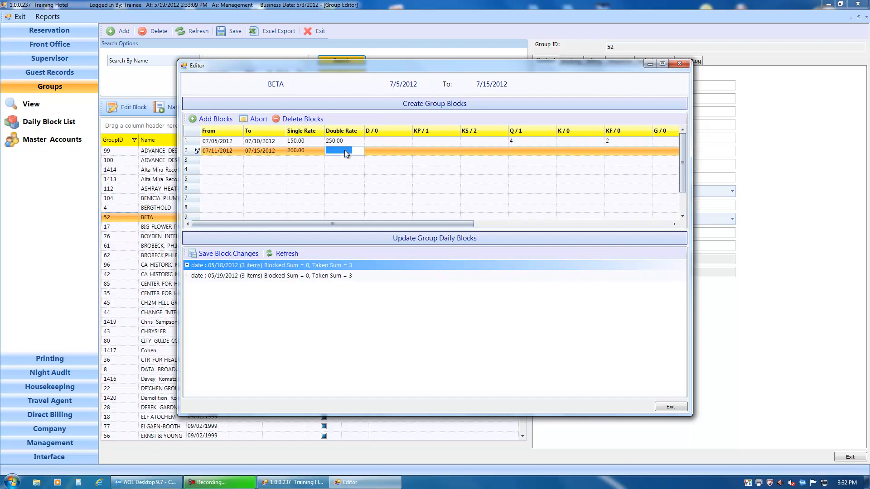
{"action": "type", "text": "200"}
Step: Block 2 rooms of type KS in the second BETA block
{"action": "key", "text": "Tab"}
{"action": "key", "text": "Tab"}
{"action": "key", "text": "Tab"}
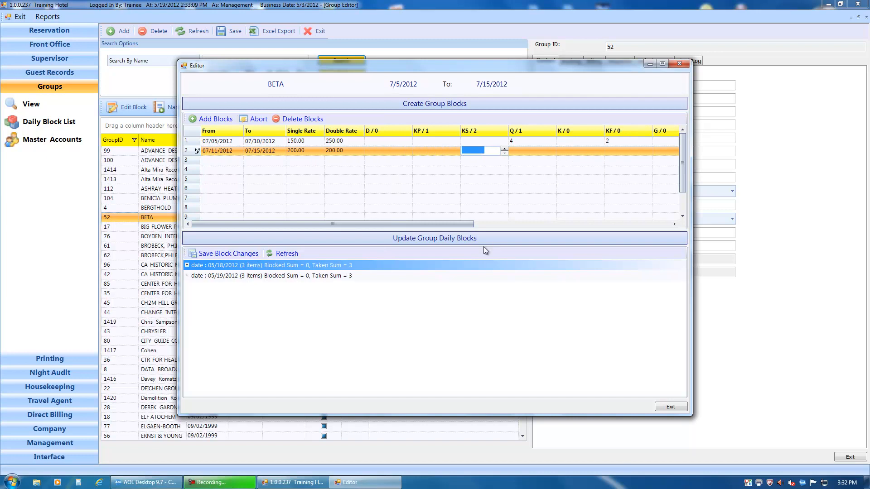
{"action": "left_click_drag", "start_coordinate": [449, 226], "coordinate": [560, 238]}
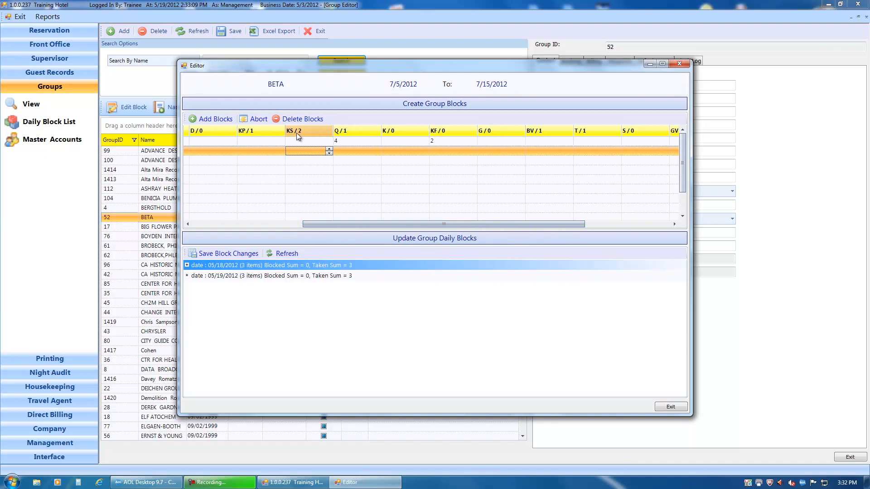
{"action": "left_click_drag", "start_coordinate": [330, 226], "coordinate": [270, 228]}
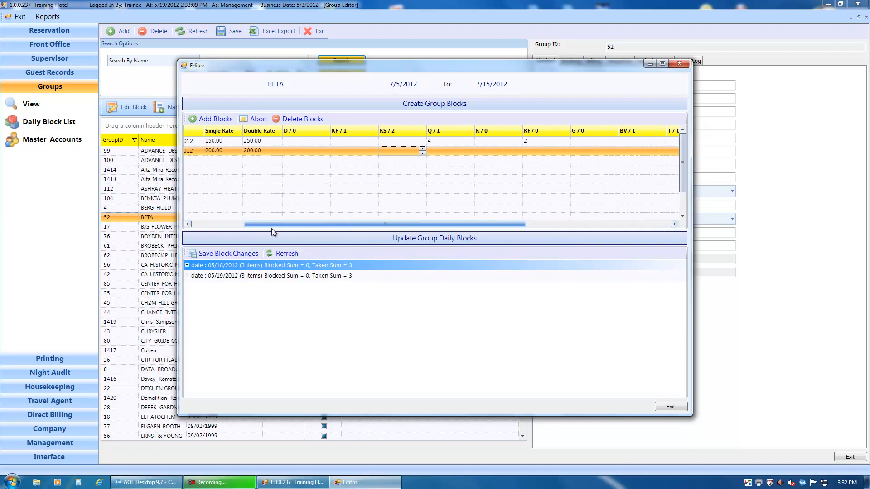
{"action": "left_click", "coordinate": [423, 149]}
{"action": "left_click", "coordinate": [423, 148]}
{"action": "left_click", "coordinate": [422, 148]}
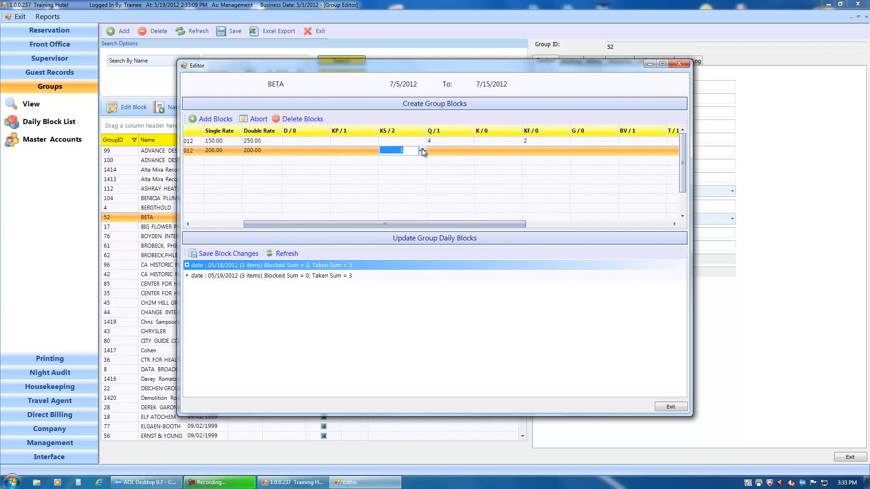
Step: Add the two defined room blocks to the BETA group's daily blocks
{"action": "left_click_drag", "start_coordinate": [475, 226], "coordinate": [493, 226]}
{"action": "left_click_drag", "start_coordinate": [404, 224], "coordinate": [293, 226]}
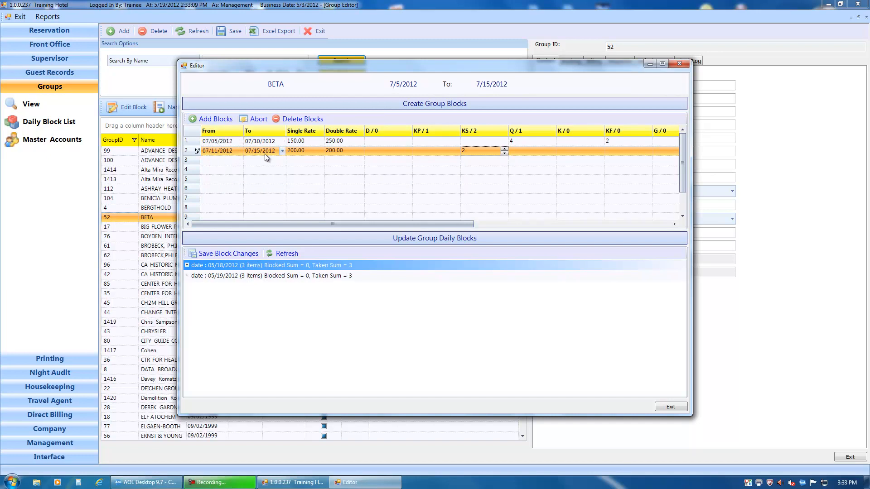
{"action": "left_click", "coordinate": [198, 118]}
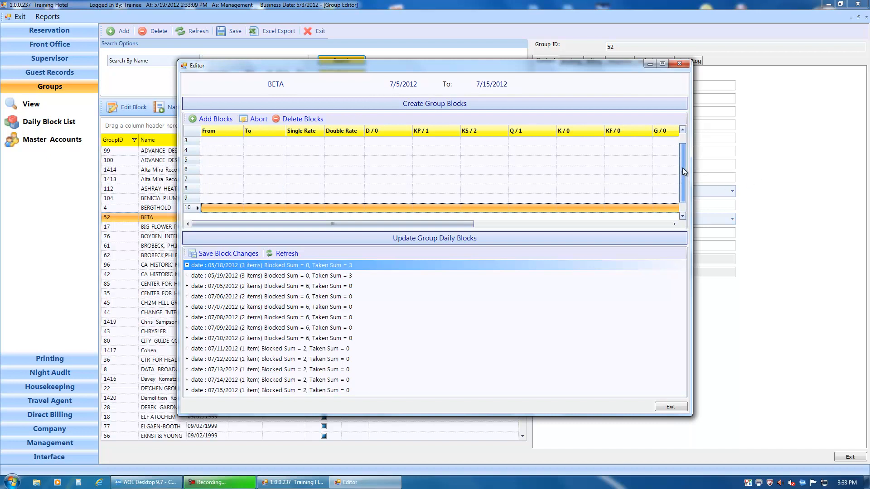
{"action": "scroll", "coordinate": [684, 182], "scroll_direction": "up", "scroll_amount": 1}
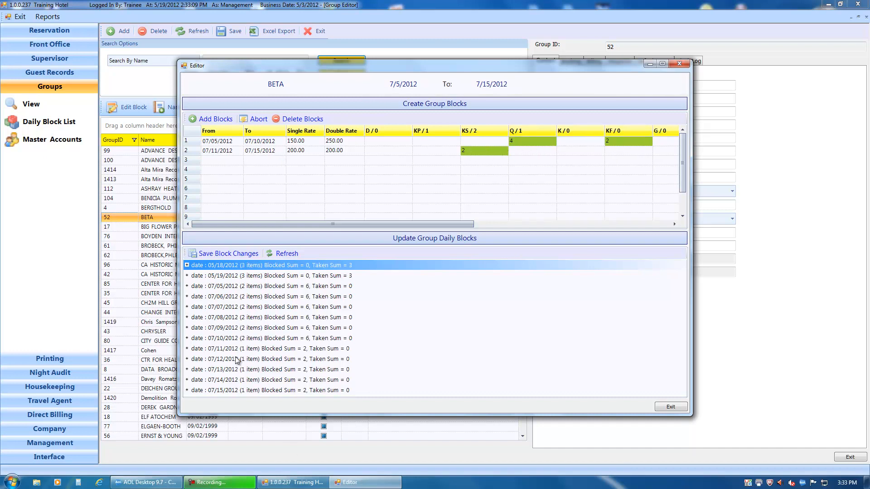
Step: Expand the 07/05/2012 daily block and set its number of blocked KF rooms to 0
{"action": "left_click", "coordinate": [194, 287]}
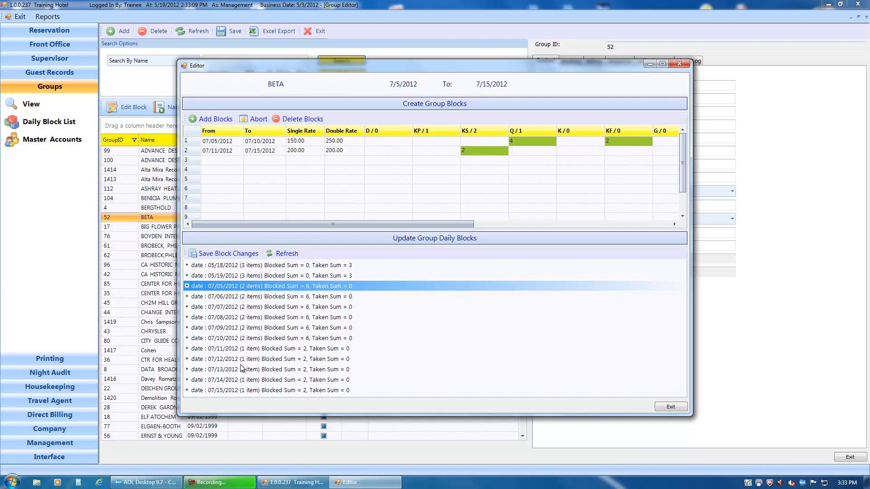
{"action": "left_click", "coordinate": [187, 286]}
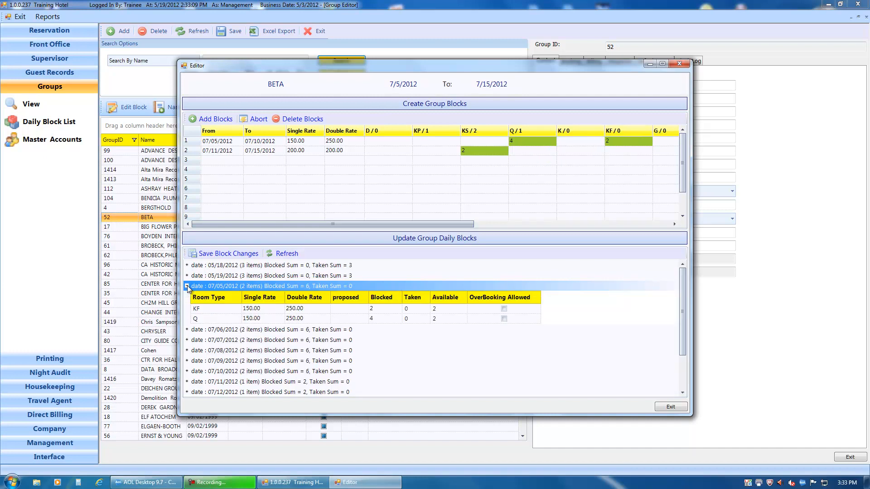
{"action": "left_click", "coordinate": [200, 309]}
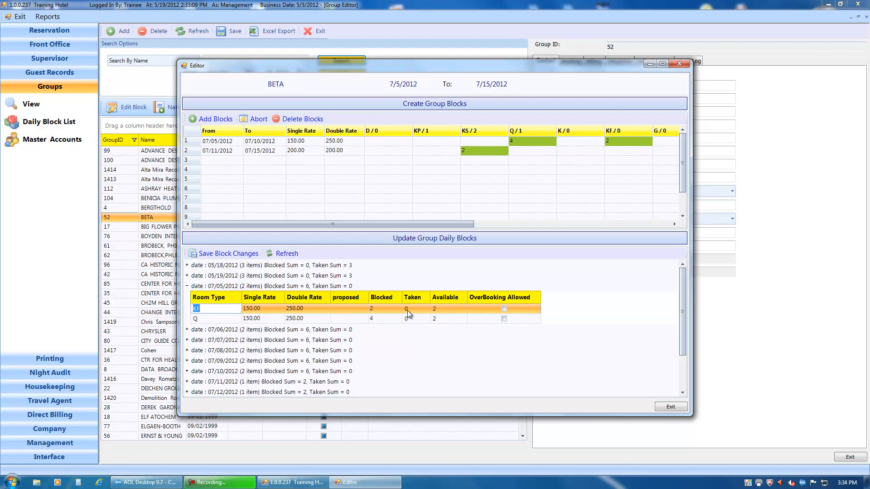
{"action": "left_click", "coordinate": [382, 310]}
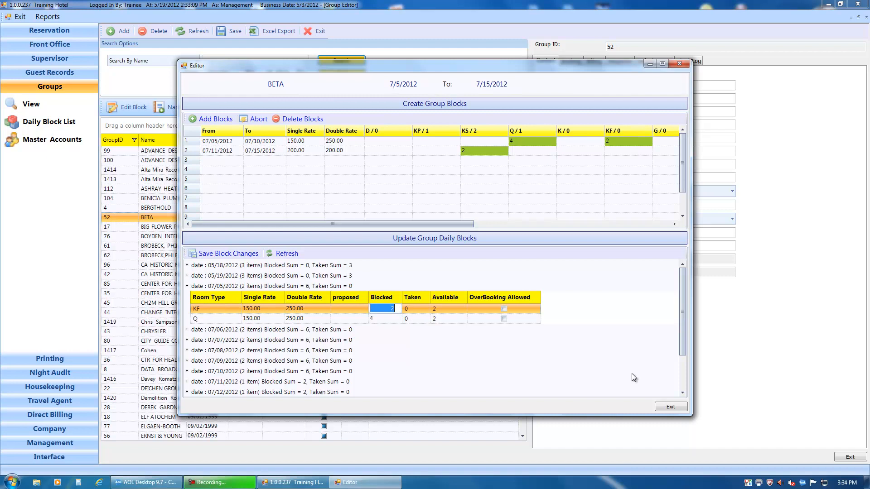
{"action": "type", "text": "0"}
Step: Set the blocked Q rooms for 07/05/2012 to 3 and save the daily block changes
{"action": "left_click", "coordinate": [266, 317]}
{"action": "left_click", "coordinate": [320, 319]}
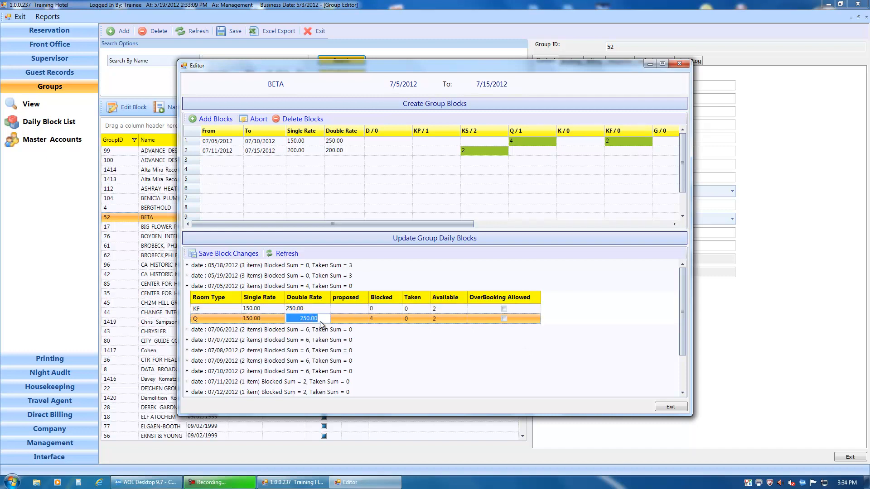
{"action": "left_click", "coordinate": [386, 318]}
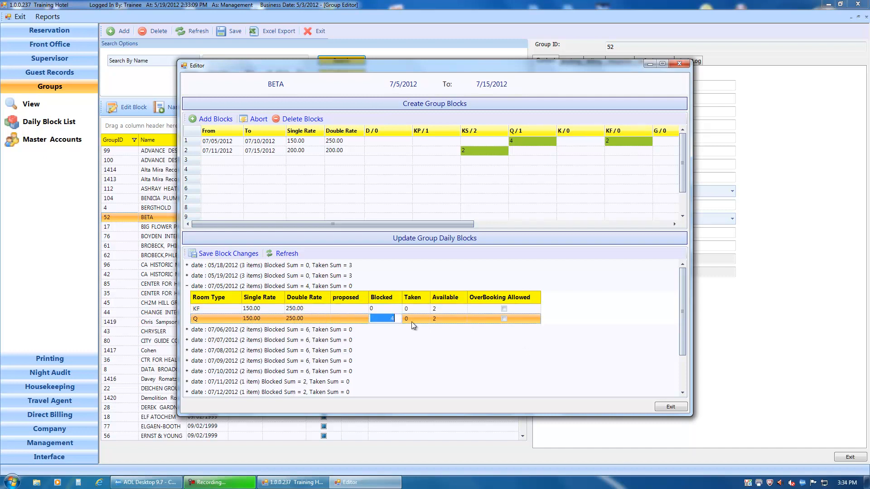
{"action": "type", "text": "3"}
{"action": "left_click", "coordinate": [208, 254]}
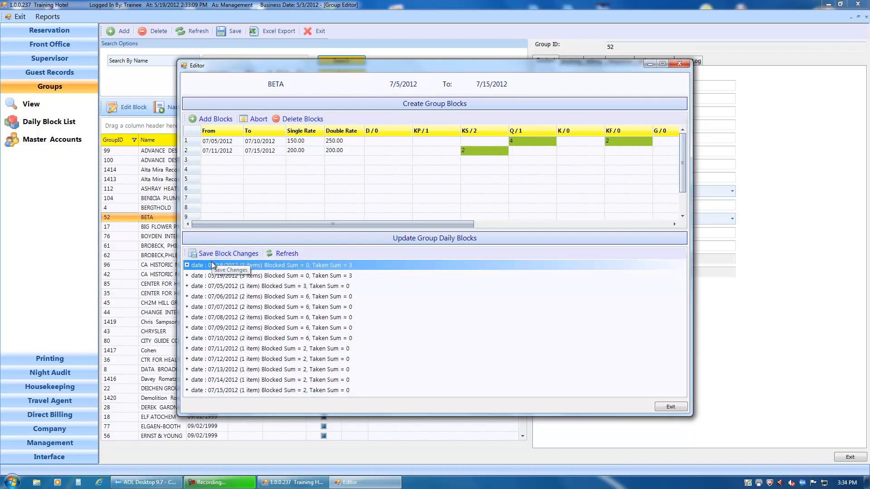
Step: Review the daily block details for 05/19/2012, 07/06/2012 and 07/05/2012, refresh the list, and close the block editor
{"action": "left_click", "coordinate": [187, 275]}
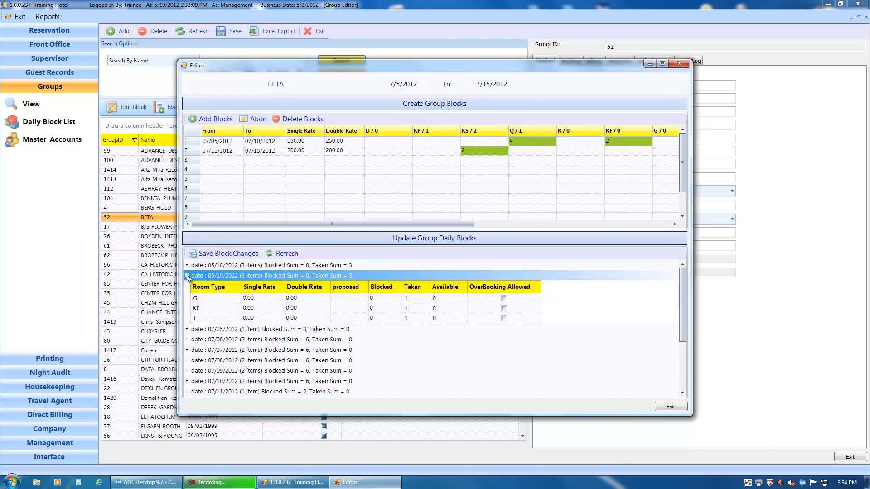
{"action": "left_click", "coordinate": [187, 275]}
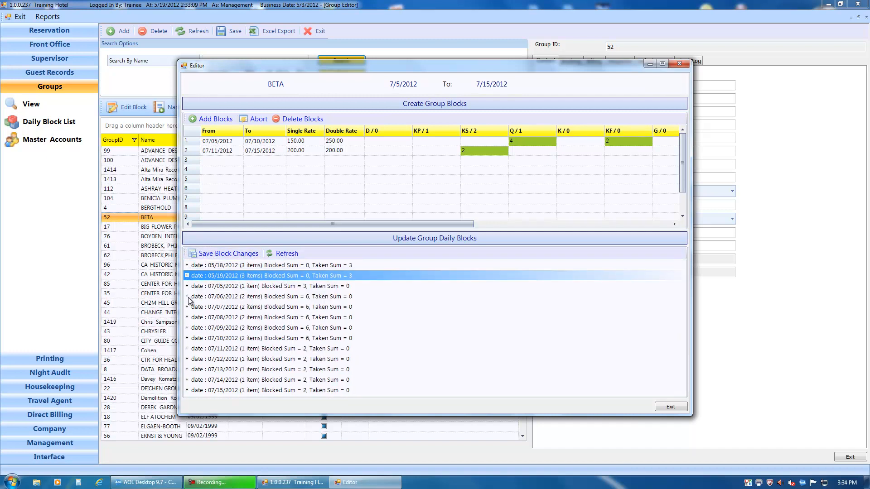
{"action": "left_click", "coordinate": [187, 296]}
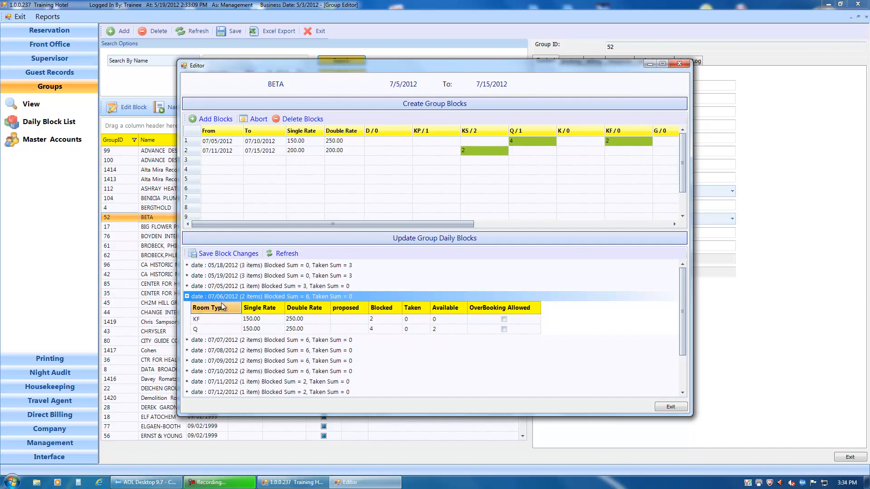
{"action": "left_click", "coordinate": [186, 286]}
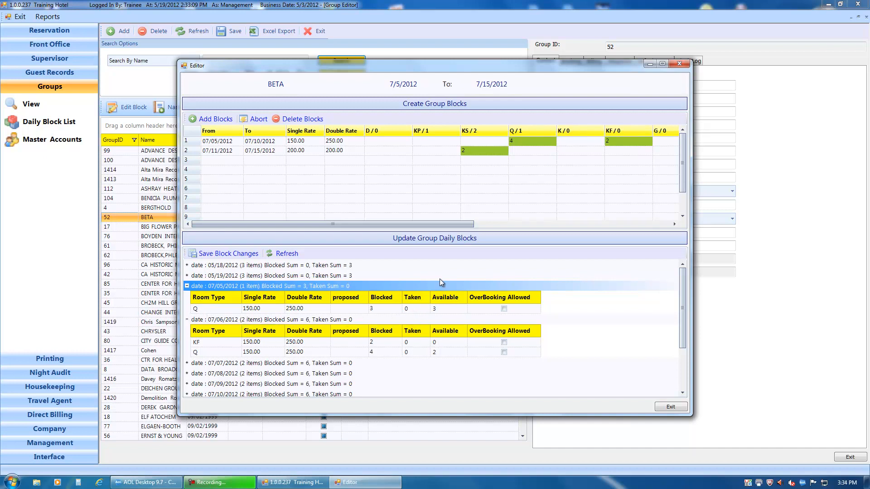
{"action": "left_click", "coordinate": [282, 253]}
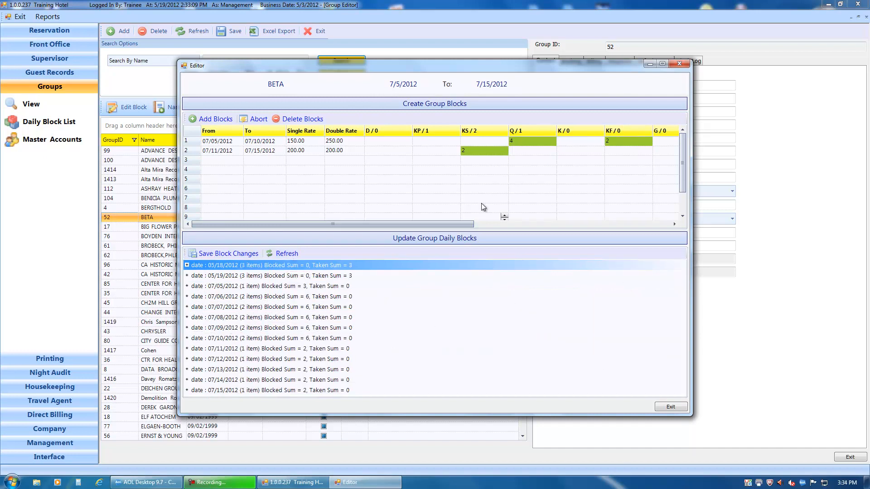
{"action": "left_click", "coordinate": [668, 407]}
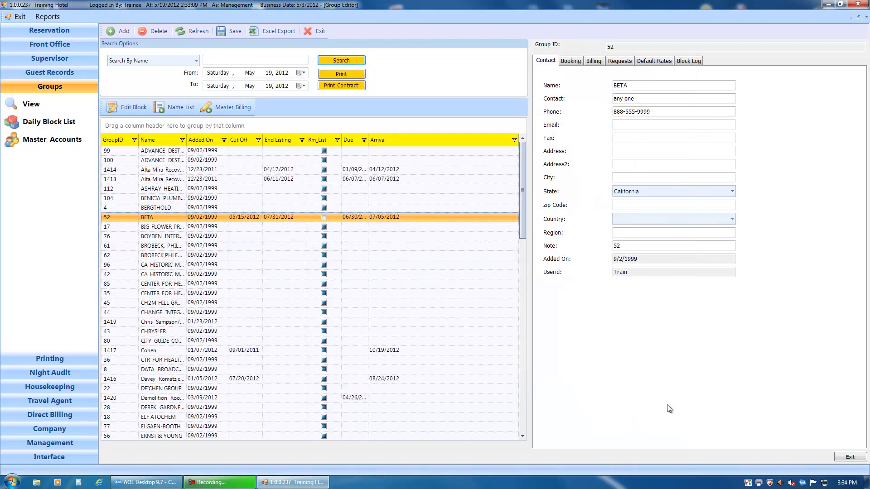
Step: Open the BETA group's name list in a wider window and add a new blank reservation line
{"action": "left_click", "coordinate": [181, 110]}
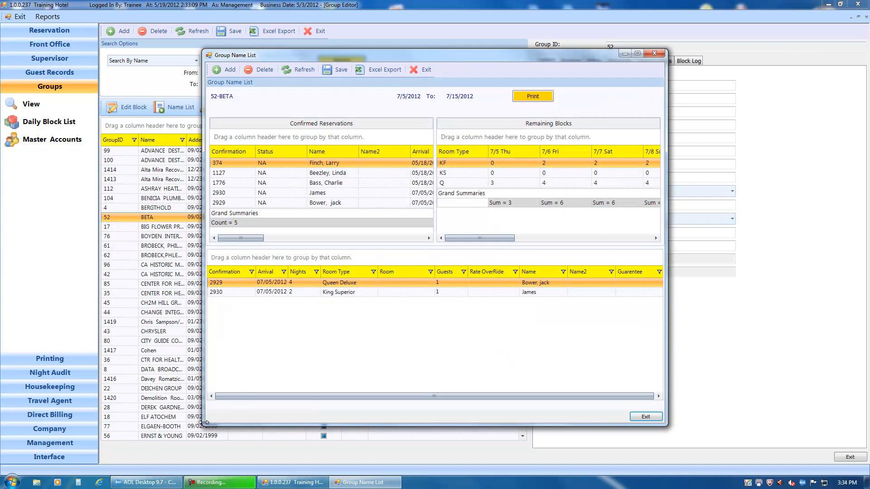
{"action": "left_click_drag", "start_coordinate": [204, 422], "coordinate": [126, 432]}
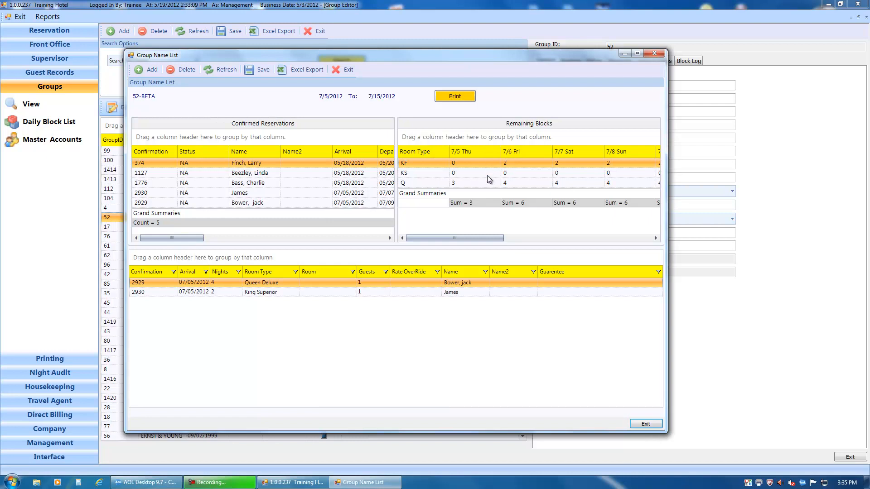
{"action": "left_click_drag", "start_coordinate": [483, 236], "coordinate": [411, 243]}
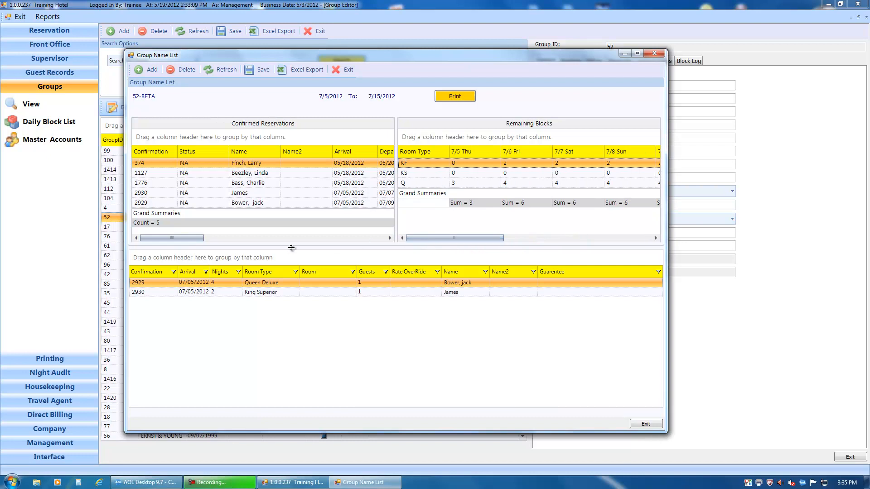
{"action": "mouse_move", "coordinate": [175, 236]}
{"action": "left_mouse_down"}
{"action": "mouse_move", "coordinate": [291, 243]}
{"action": "mouse_move", "coordinate": [175, 245]}
{"action": "left_mouse_up"}
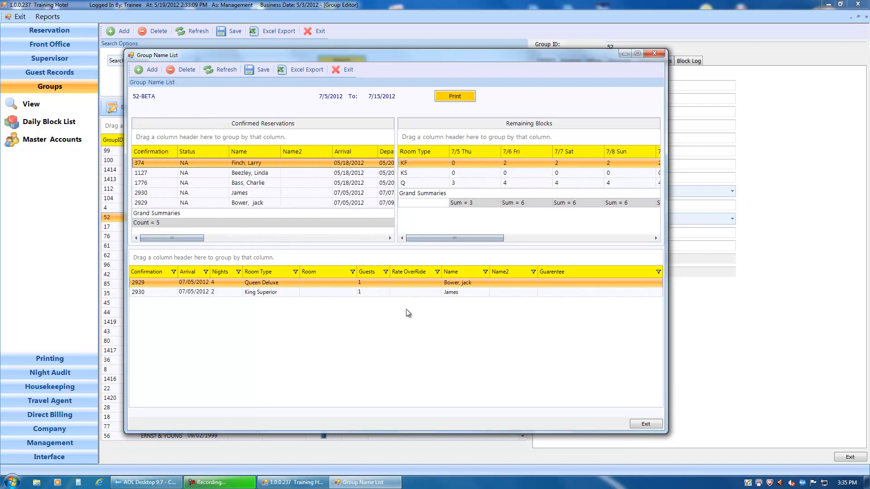
{"action": "left_click", "coordinate": [149, 70]}
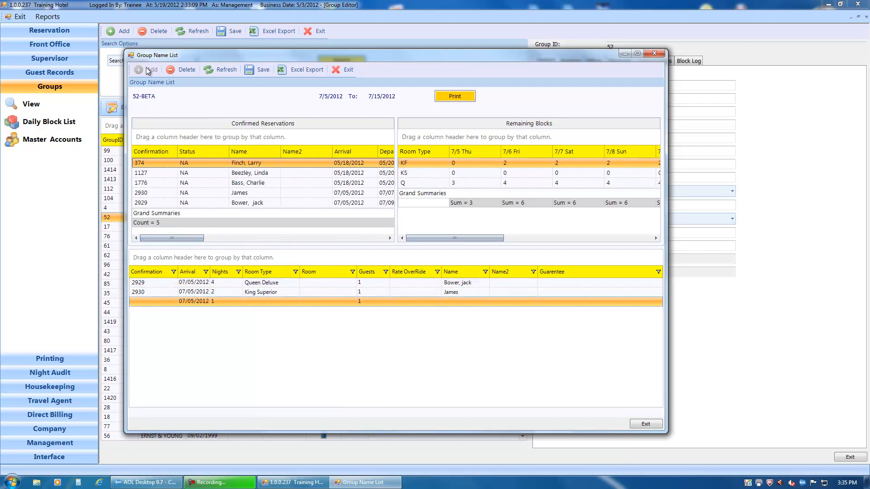
Step: Set the new 07/05/2012 reservation line's room type to Queen Deluxe and open its room field
{"action": "left_click", "coordinate": [292, 303]}
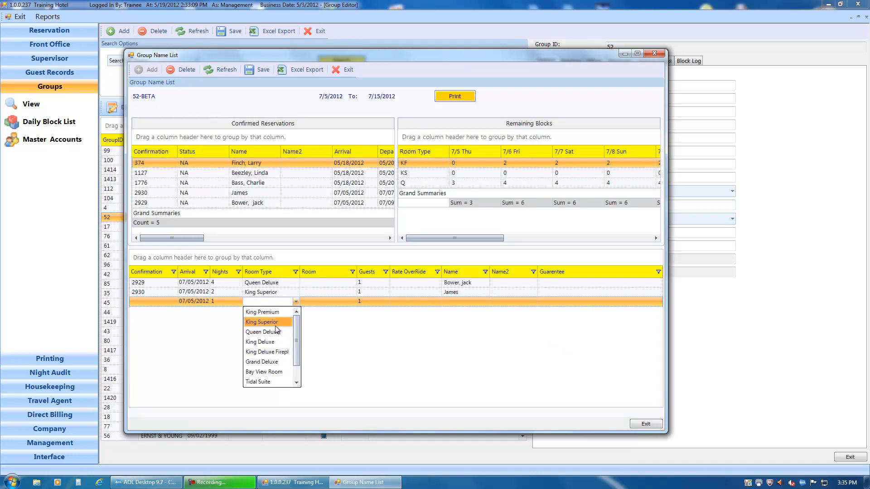
{"action": "left_click", "coordinate": [296, 302]}
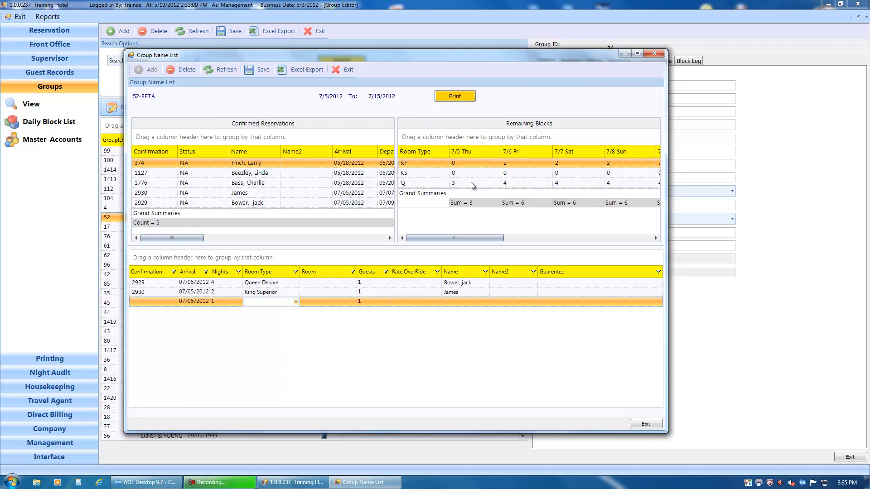
{"action": "left_click", "coordinate": [295, 302]}
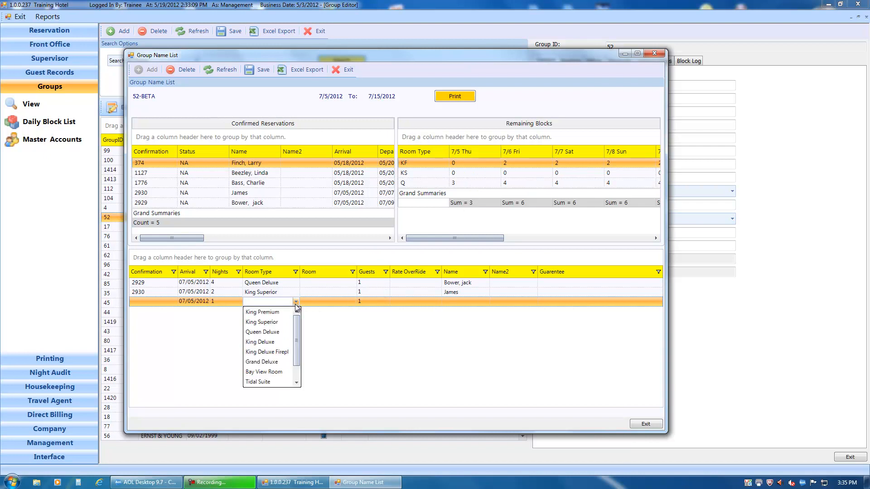
{"action": "left_click", "coordinate": [271, 333]}
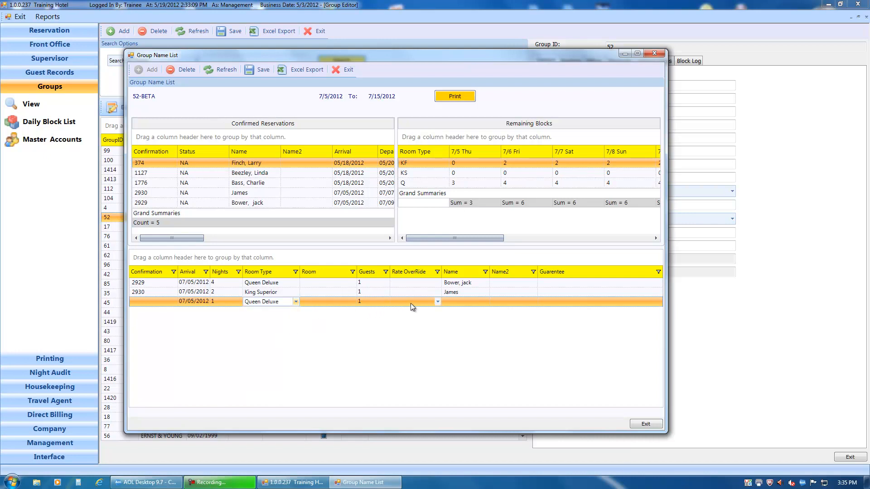
{"action": "left_click", "coordinate": [352, 302]}
{"action": "left_click", "coordinate": [352, 303]}
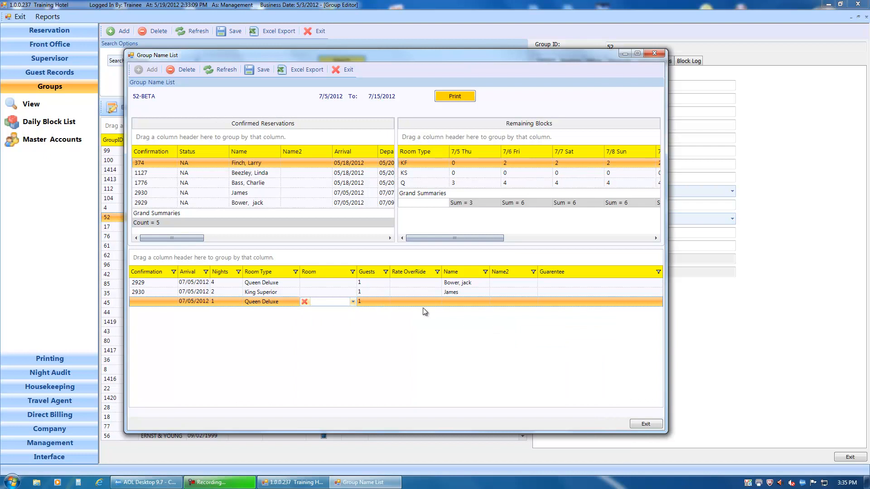
Step: Enter the guest's name on the new Queen Deluxe line and save the name list
{"action": "left_click", "coordinate": [470, 302]}
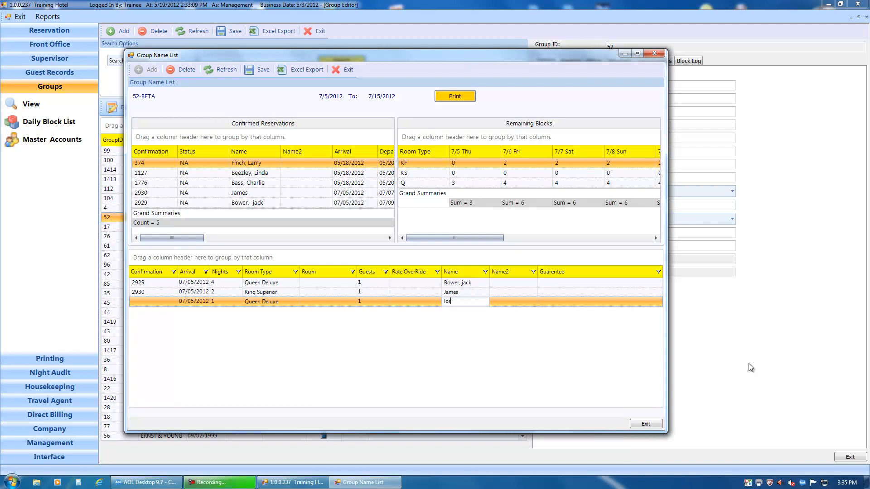
{"action": "key", "text": "Tab"}
{"action": "key", "text": "Tab"}
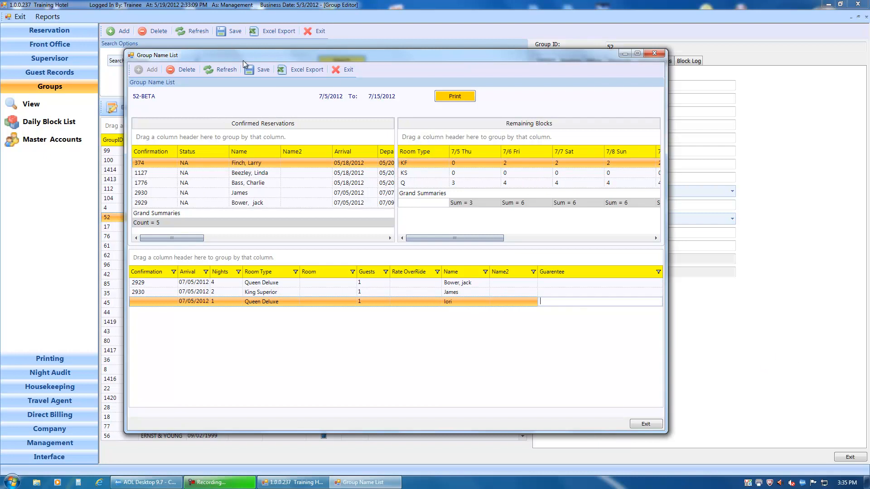
{"action": "left_click", "coordinate": [256, 69]}
Step: Add another reservation line with room type Queen Deluxe and arrival date 07/10/2012
{"action": "left_click", "coordinate": [151, 71]}
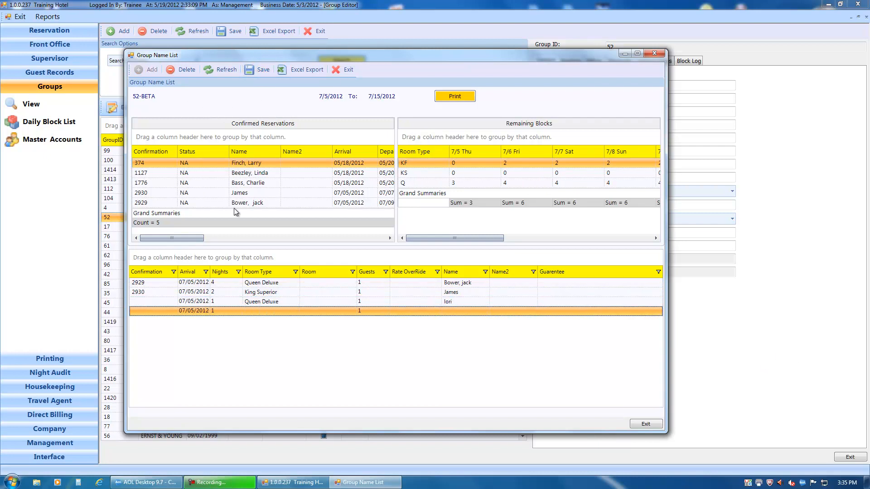
{"action": "left_click", "coordinate": [294, 311]}
{"action": "left_click", "coordinate": [273, 341]}
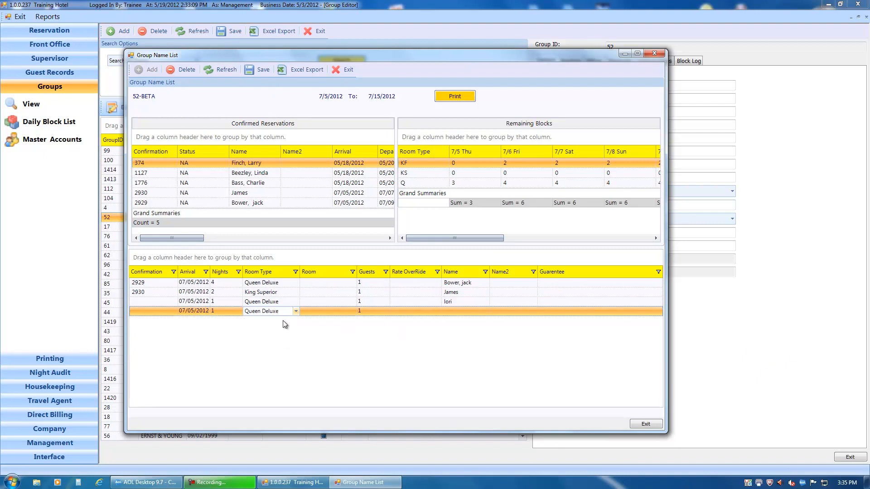
{"action": "left_click", "coordinate": [200, 310]}
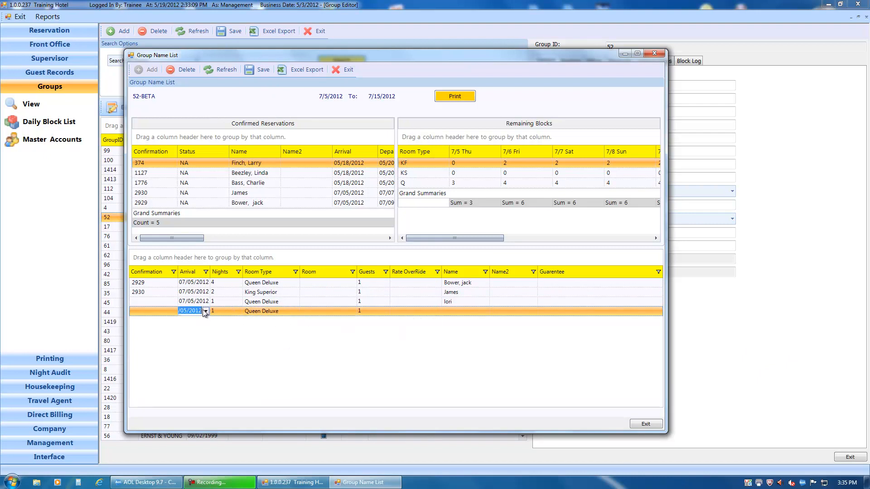
{"action": "left_click", "coordinate": [205, 310]}
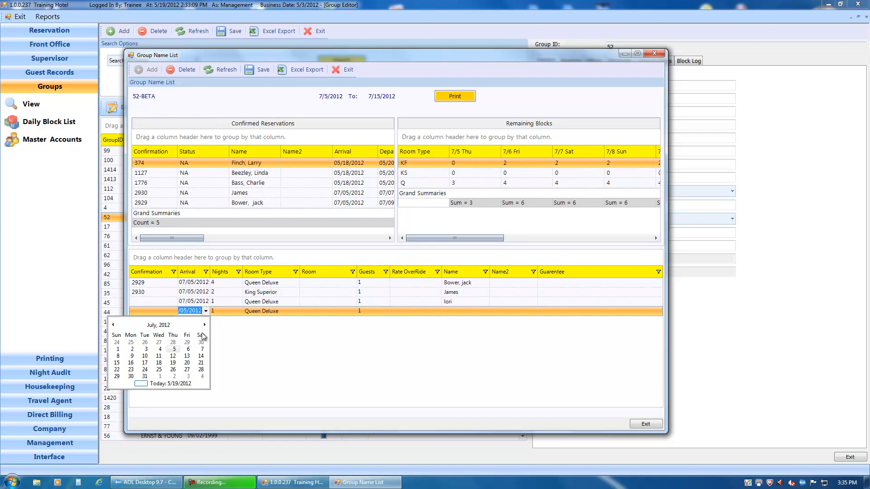
{"action": "left_click", "coordinate": [145, 356]}
Step: Check the remaining blocks through 7/11, enter the guest's name on the 07/10/2012 line and save the name list
{"action": "left_click_drag", "start_coordinate": [423, 236], "coordinate": [485, 236]}
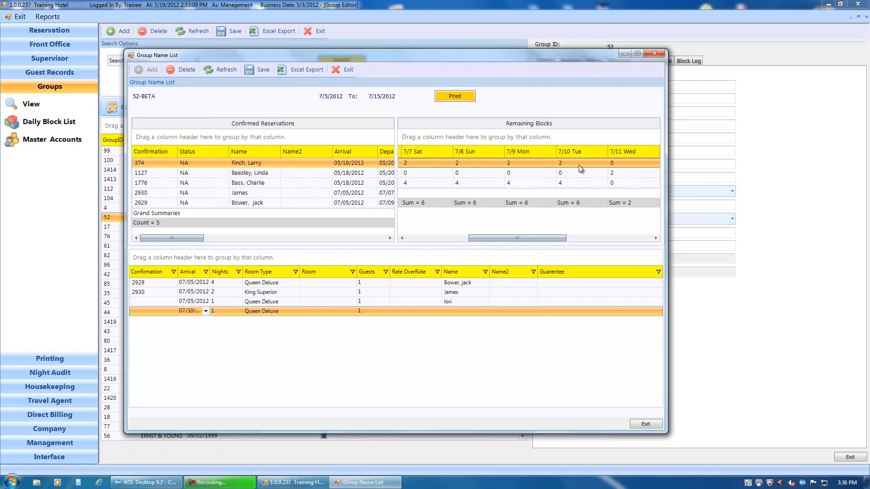
{"action": "left_click_drag", "start_coordinate": [544, 241], "coordinate": [413, 241]}
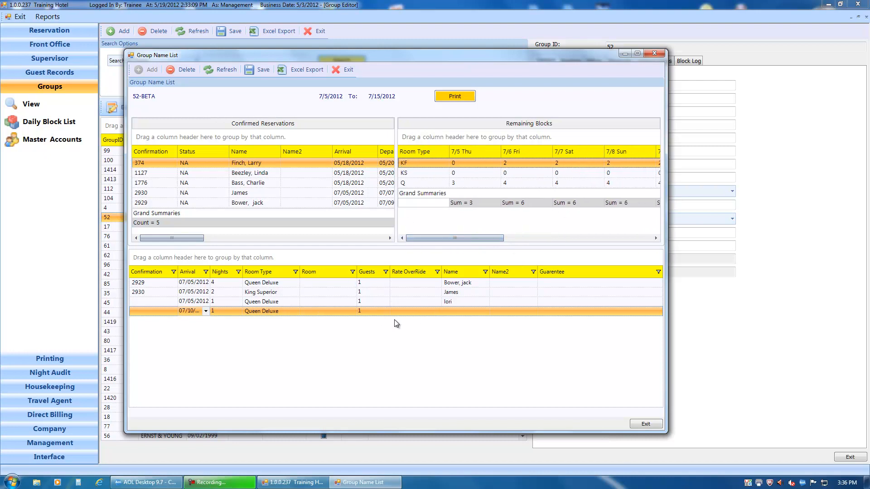
{"action": "left_click", "coordinate": [465, 313]}
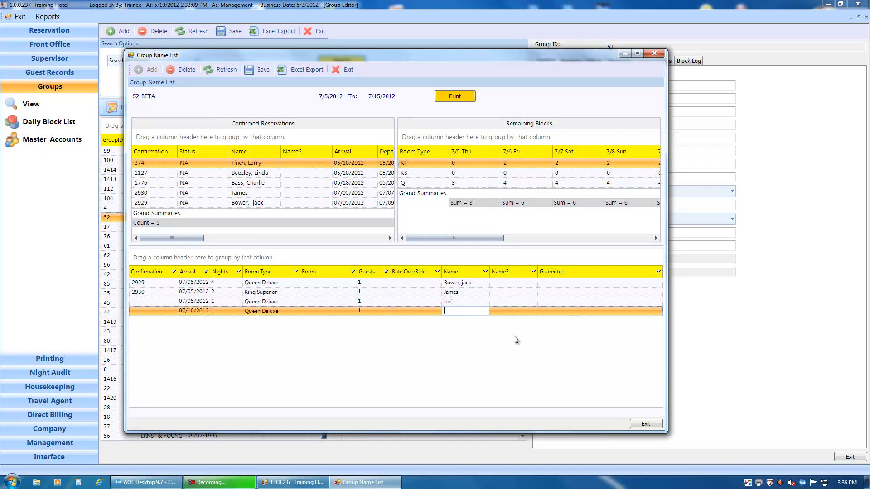
{"action": "type", "text": "Tony"}
{"action": "key", "text": "Tab"}
{"action": "left_click", "coordinate": [256, 70]}
{"action": "mouse_move", "coordinate": [286, 303]}
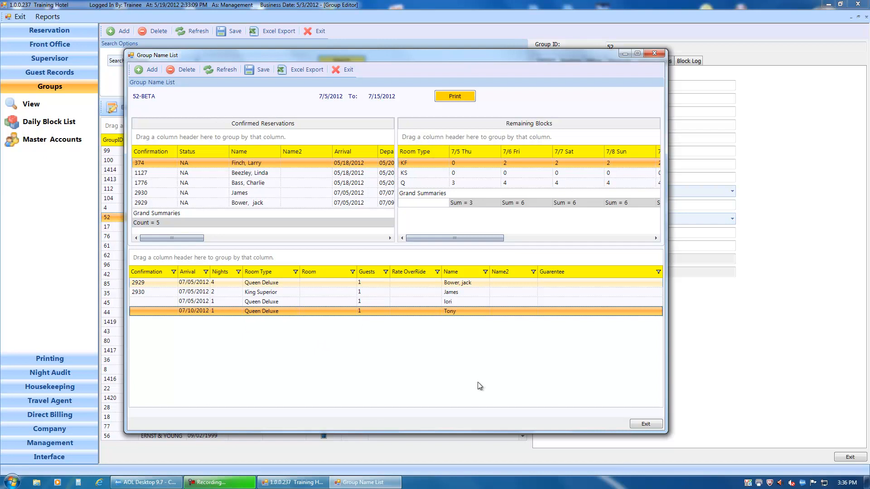
Step: Reopen the BETA name list, fill in the confirmation numbers for the two new reservation lines, and close the list
{"action": "key", "text": "Escape"}
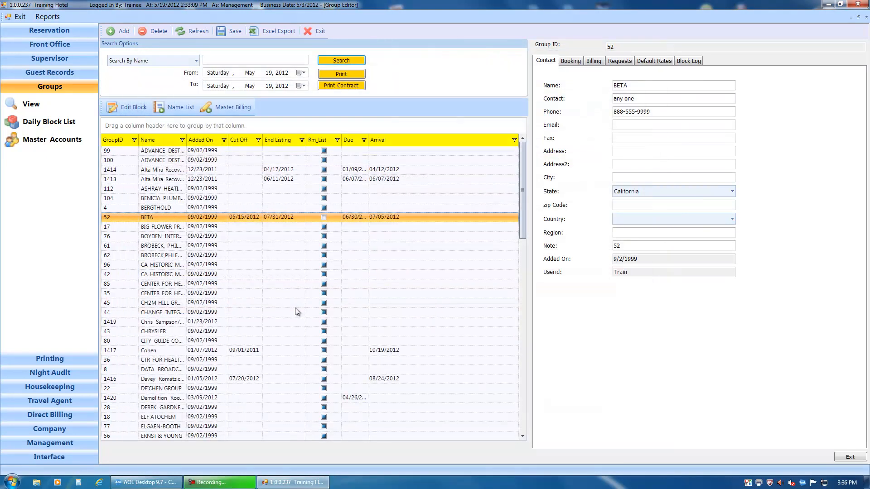
{"action": "left_click", "coordinate": [168, 109]}
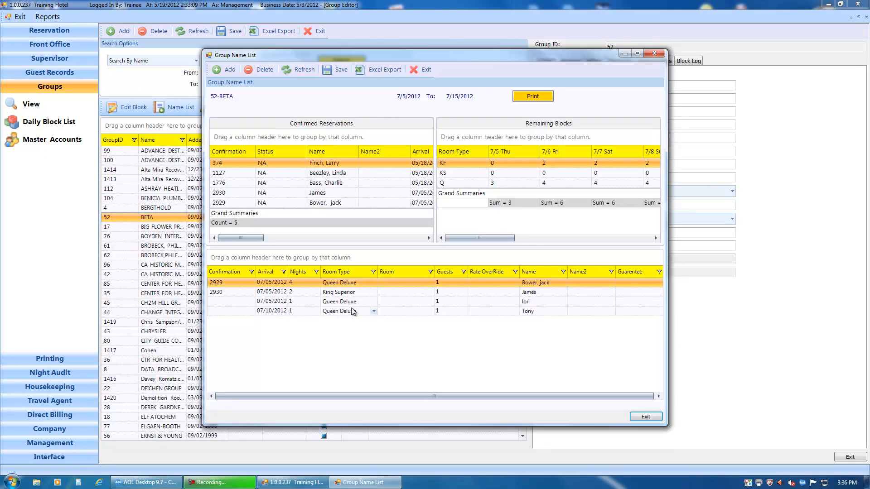
{"action": "left_click", "coordinate": [225, 302]}
{"action": "type", "text": "2932"}
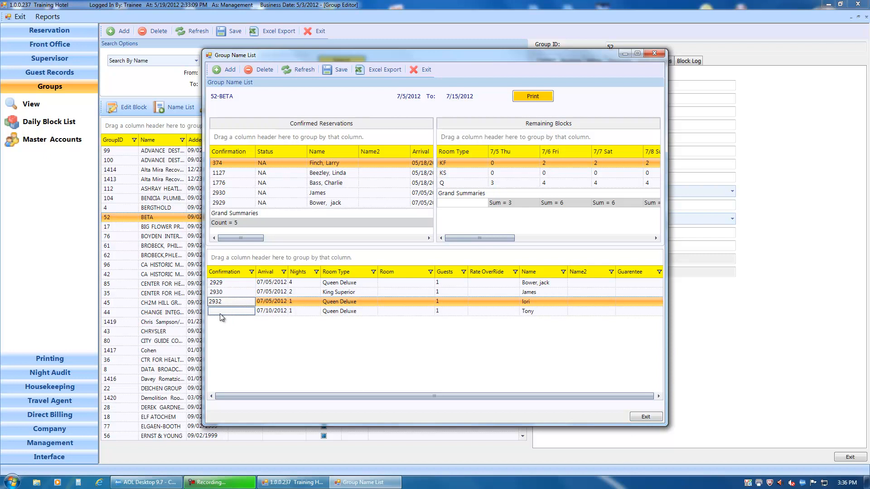
{"action": "left_click", "coordinate": [219, 313]}
{"action": "type", "text": "2933"}
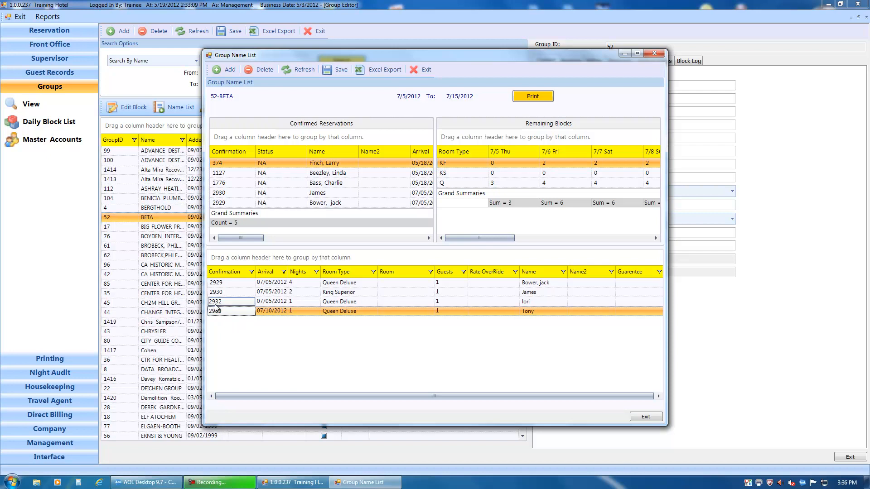
{"action": "left_click", "coordinate": [645, 417]}
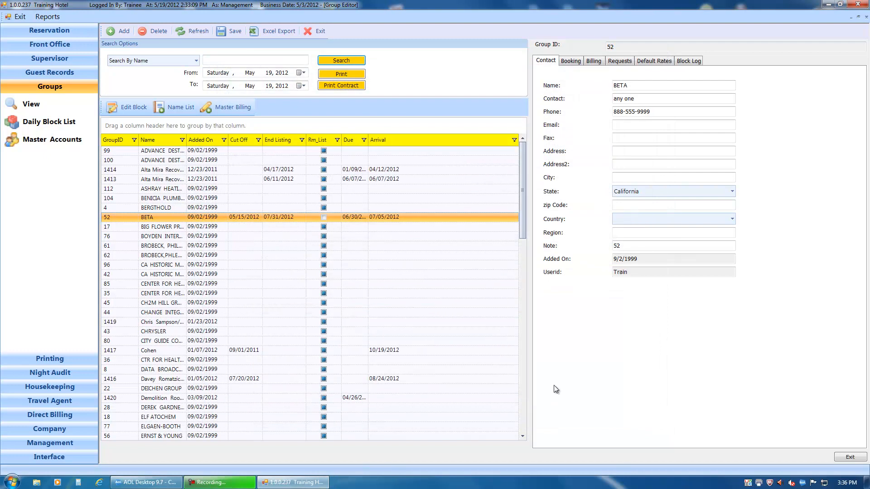
Step: Search the reservations by the confirmation number of the new 07/05/2012 BETA reservation
{"action": "left_click", "coordinate": [45, 31]}
{"action": "left_click", "coordinate": [34, 65]}
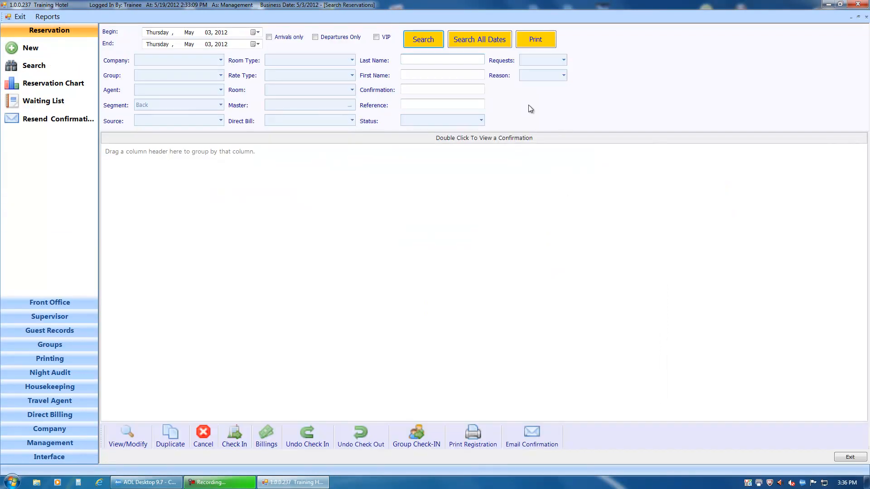
{"action": "left_click", "coordinate": [452, 90]}
{"action": "type", "text": "2932"}
{"action": "key", "text": "Return"}
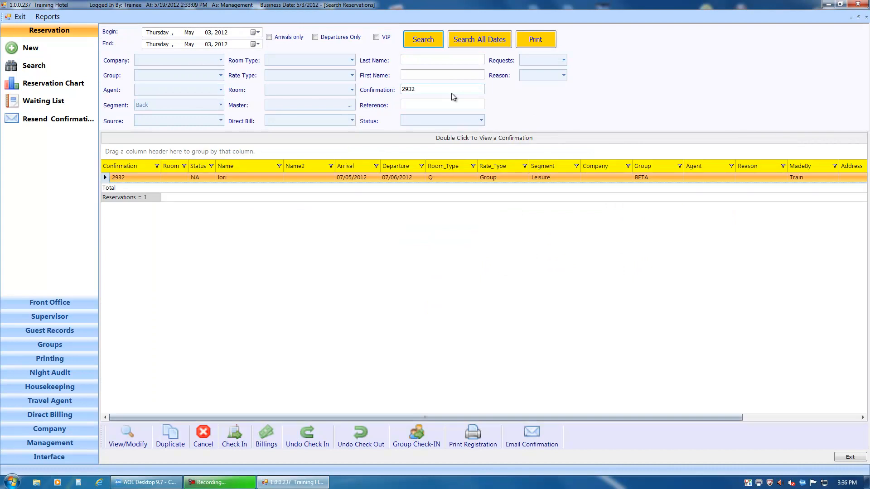
Step: Review the found reservation's booking, billing and folio assignment details, and return to the group editor
{"action": "left_click", "coordinate": [320, 177]}
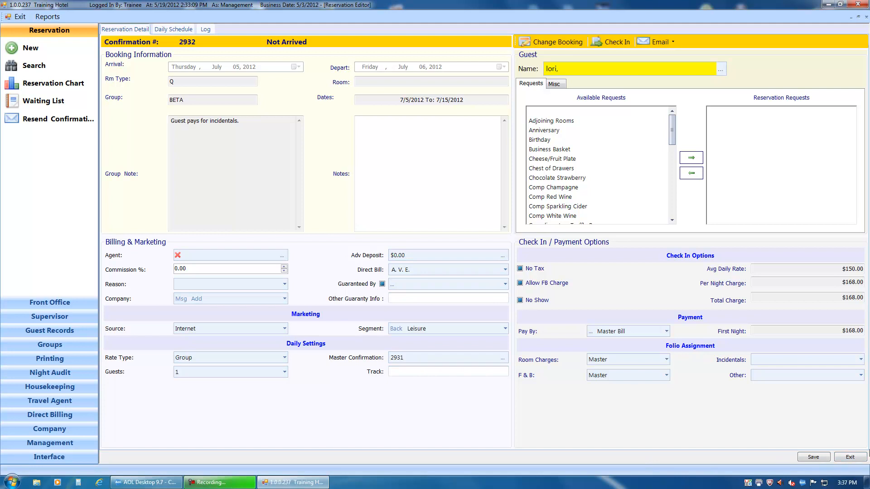
{"action": "left_click", "coordinate": [856, 457]}
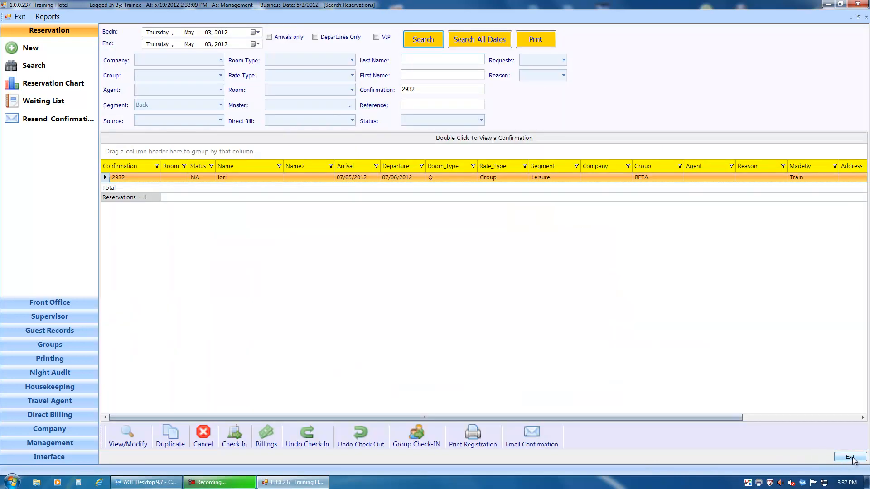
{"action": "left_click", "coordinate": [852, 459]}
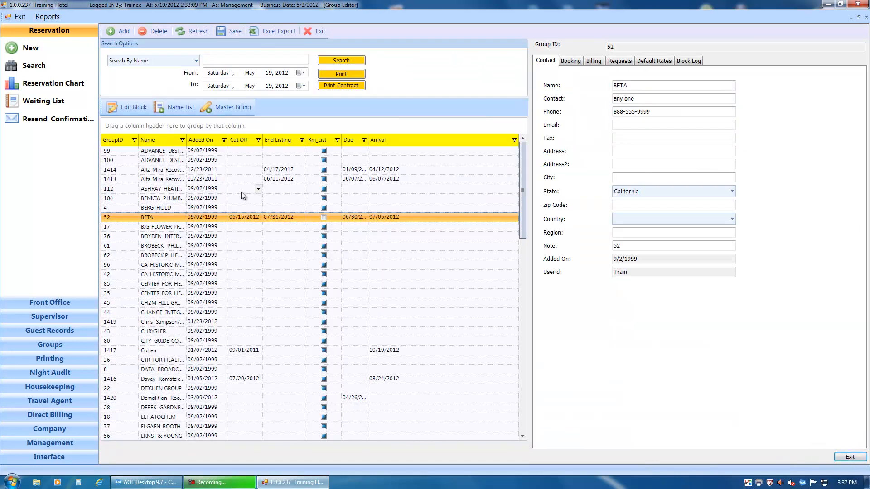
Step: Review the BETA group's master billing folios, and close both the folio window and the group editor
{"action": "left_click", "coordinate": [223, 107]}
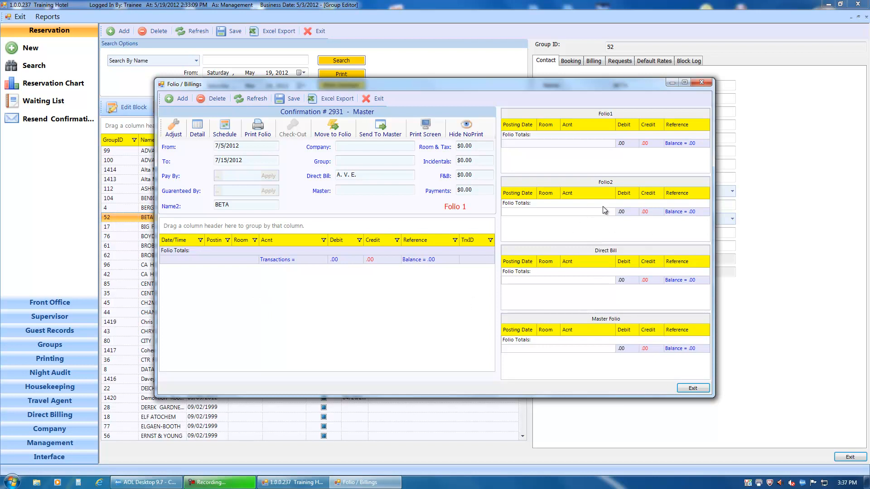
{"action": "left_click", "coordinate": [699, 390]}
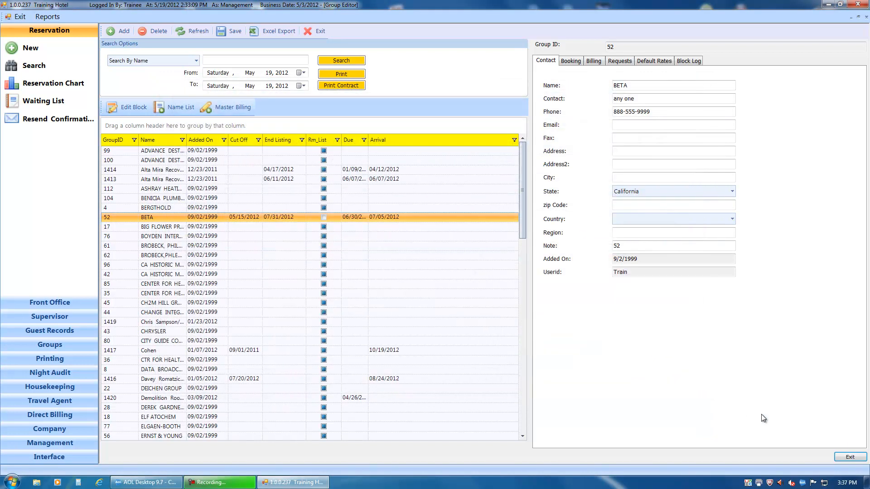
{"action": "left_click", "coordinate": [853, 459]}
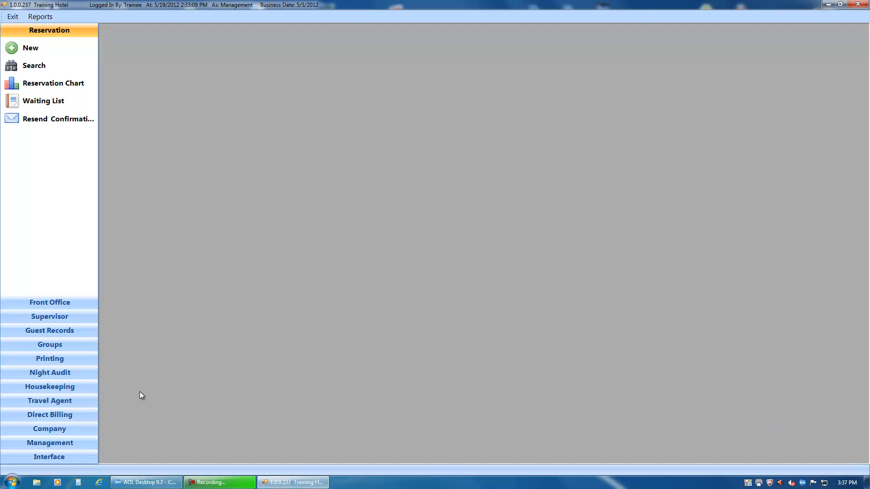
Step: Display the list of open group master accounts and examine its entries
{"action": "left_click", "coordinate": [47, 344]}
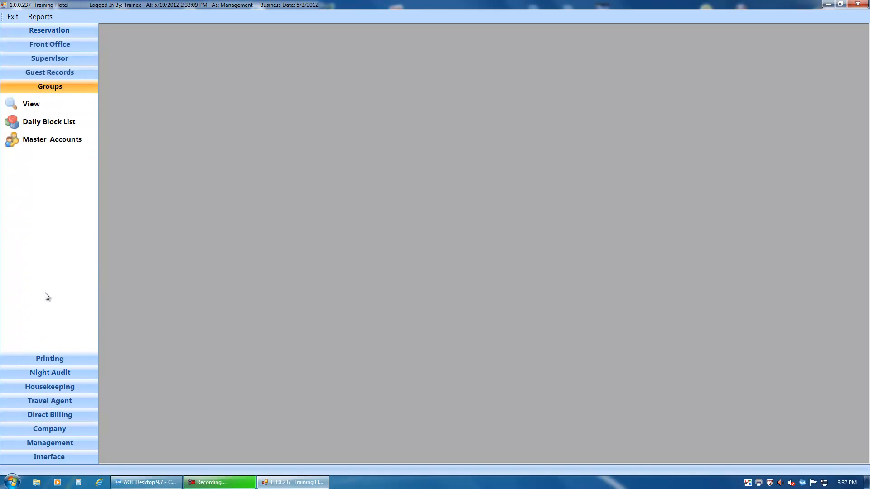
{"action": "left_click", "coordinate": [30, 142]}
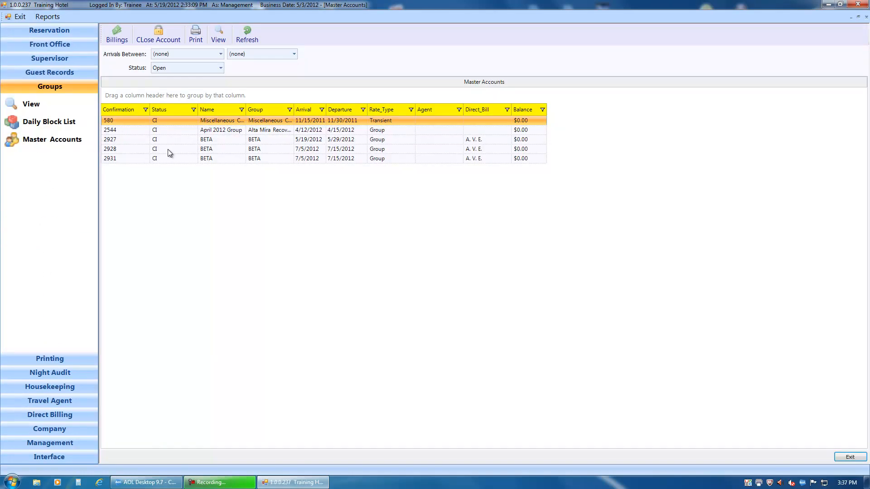
{"action": "left_click", "coordinate": [225, 119]}
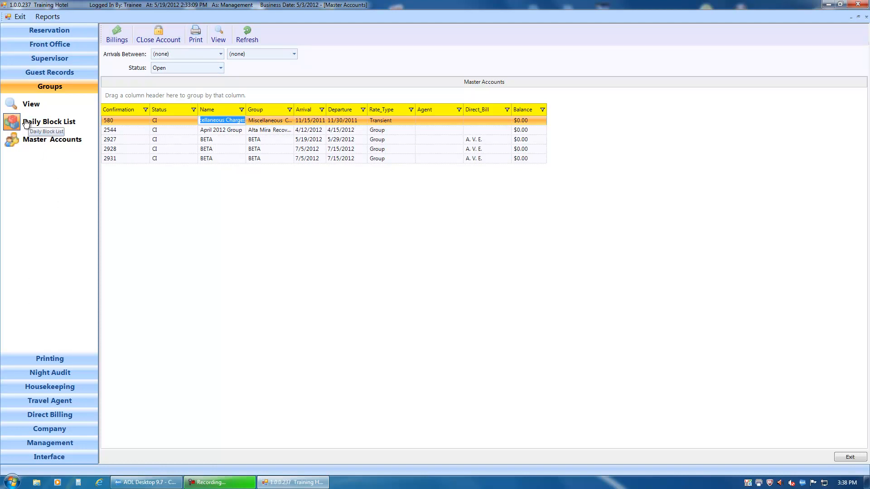
Step: Open the daily block list and show the daily group totals as Remaining
{"action": "left_click", "coordinate": [52, 123]}
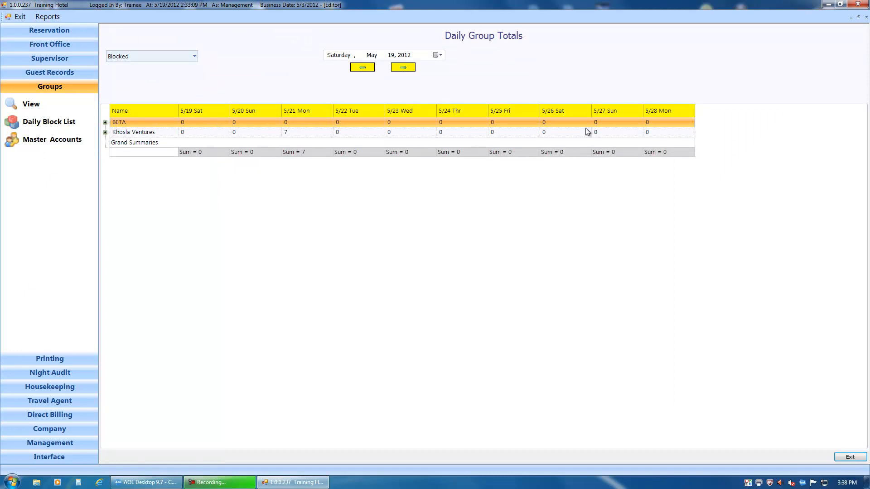
{"action": "left_click", "coordinate": [195, 55]}
{"action": "left_click", "coordinate": [168, 75]}
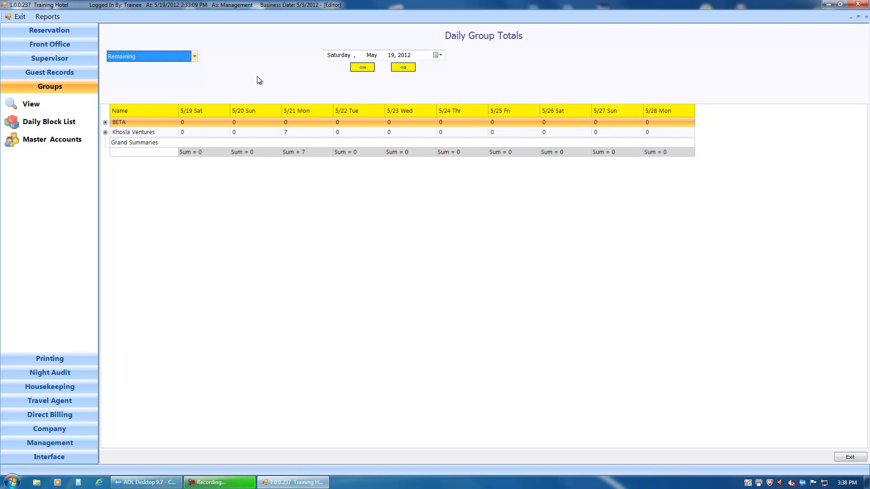
Step: Switch the daily group totals to Blocked and expand the BETA group by room type
{"action": "left_click", "coordinate": [195, 57]}
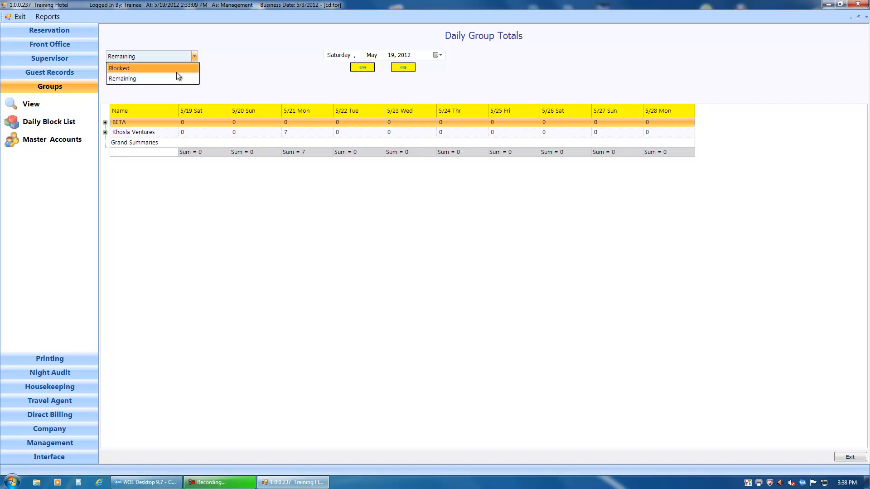
{"action": "left_click", "coordinate": [176, 71]}
{"action": "left_click", "coordinate": [105, 122]}
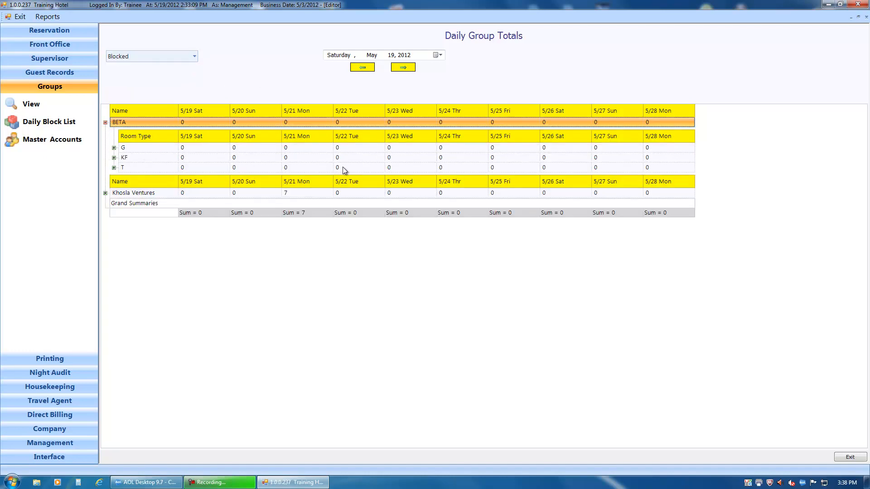
Step: Examine the blocked-room breakdown of the BETA group's KF and T room types
{"action": "left_click", "coordinate": [114, 158]}
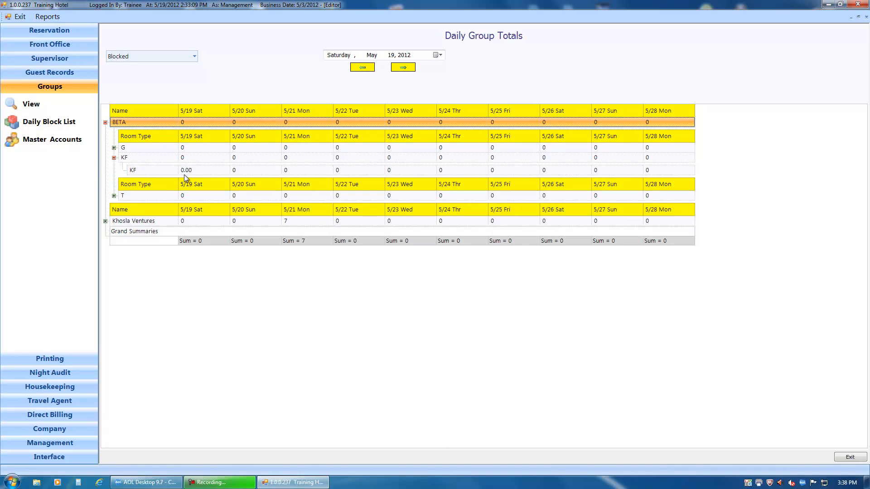
{"action": "left_click", "coordinate": [114, 157]}
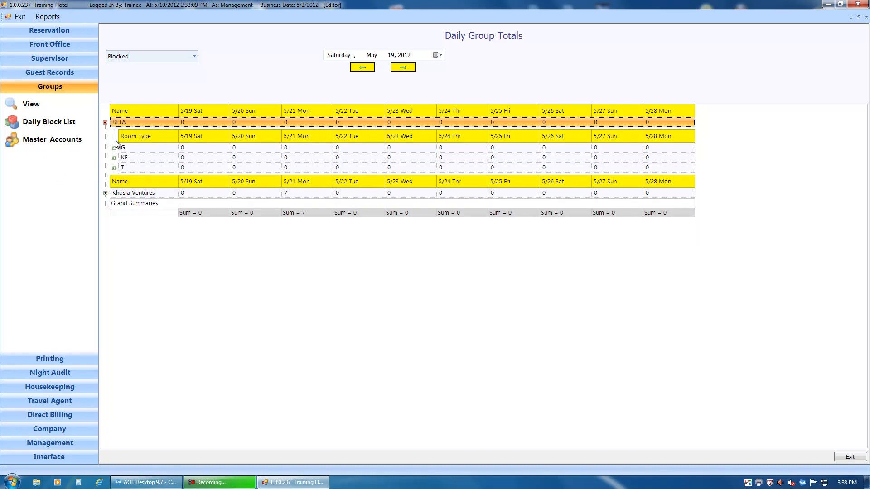
{"action": "left_click", "coordinate": [114, 168]}
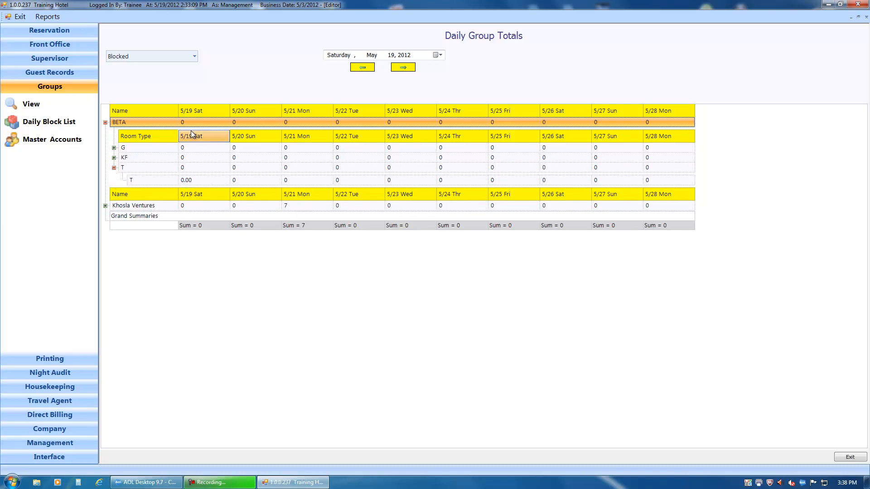
Step: Set the daily group totals' start date to July 1, 2012 and expand the BETA group by room type
{"action": "left_click", "coordinate": [437, 55]}
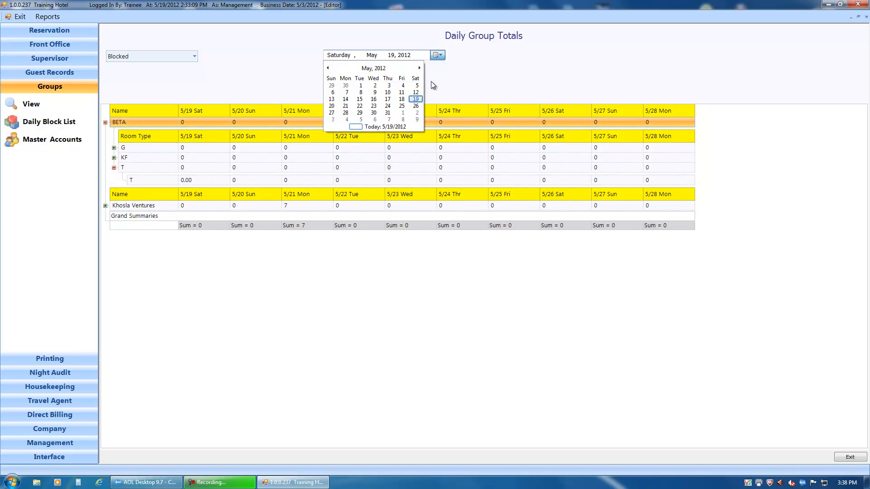
{"action": "left_click", "coordinate": [418, 69]}
{"action": "left_click", "coordinate": [418, 69]}
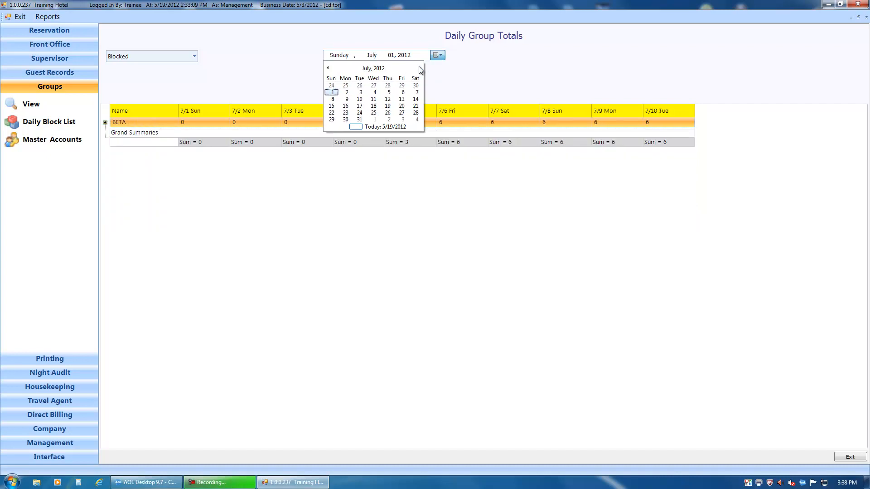
{"action": "left_click", "coordinate": [465, 73]}
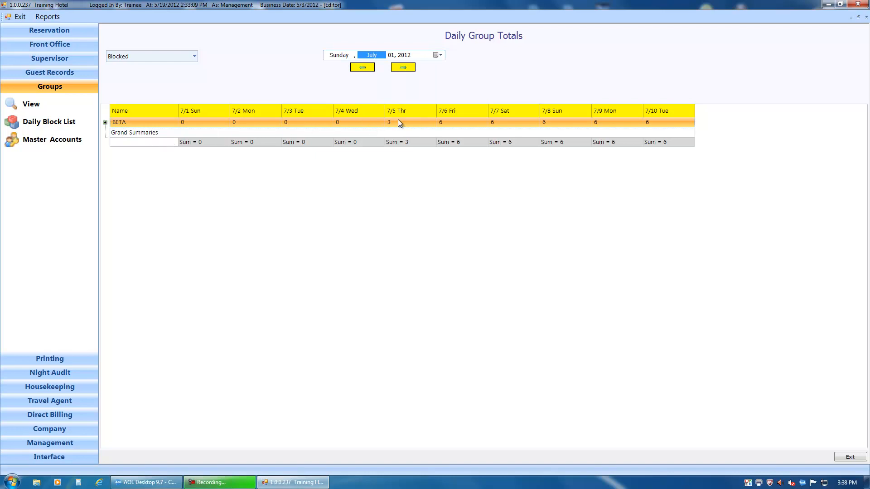
{"action": "left_click", "coordinate": [106, 123]}
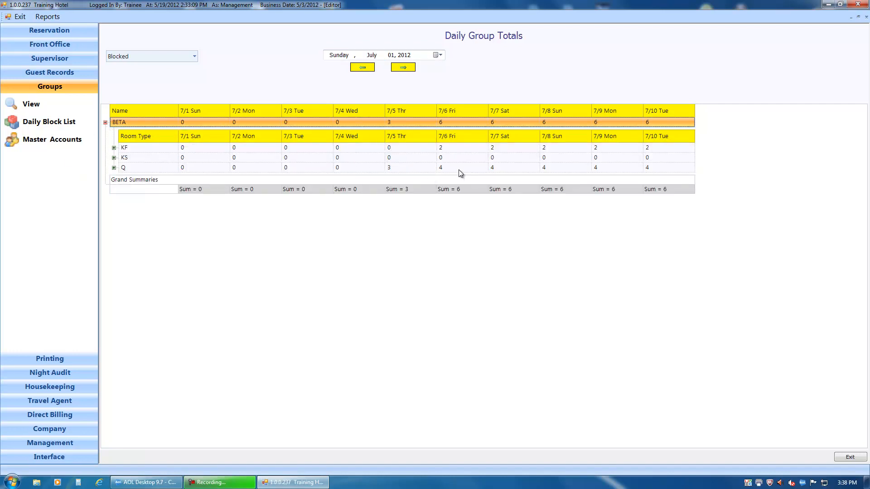
Step: Switch the July totals to Remaining and expand the BETA group's room types
{"action": "left_click", "coordinate": [194, 56]}
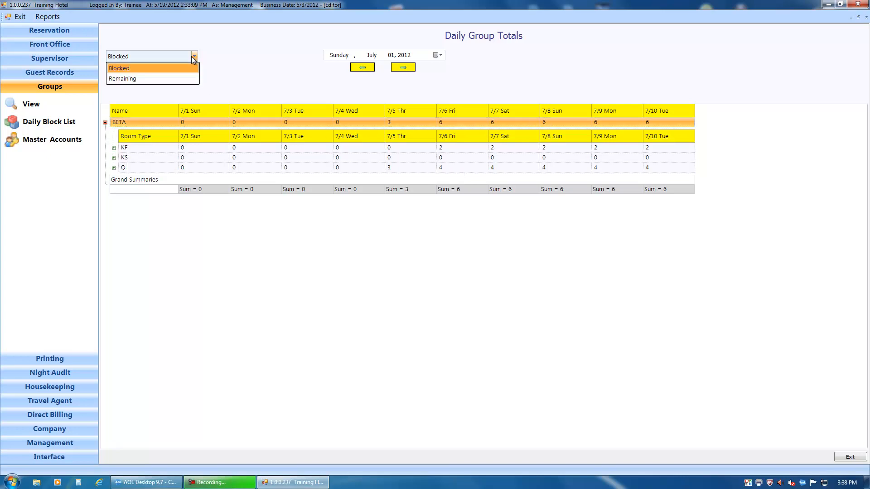
{"action": "left_click", "coordinate": [175, 77]}
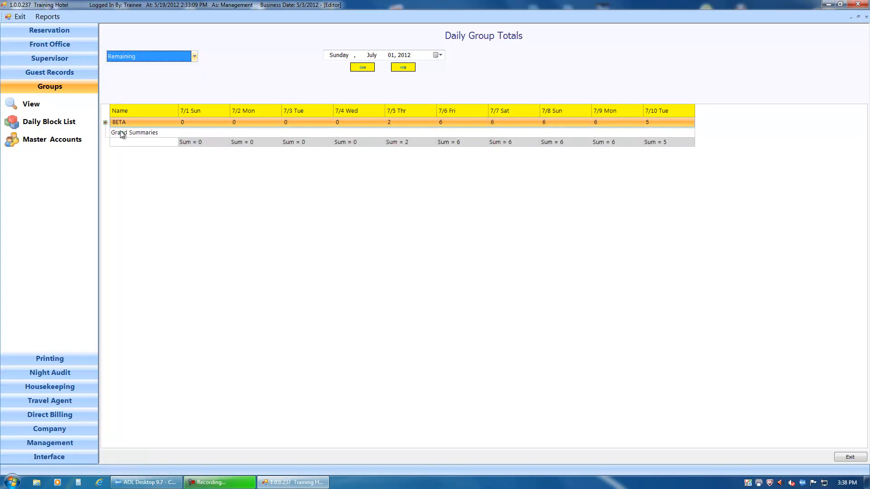
{"action": "left_click", "coordinate": [105, 122]}
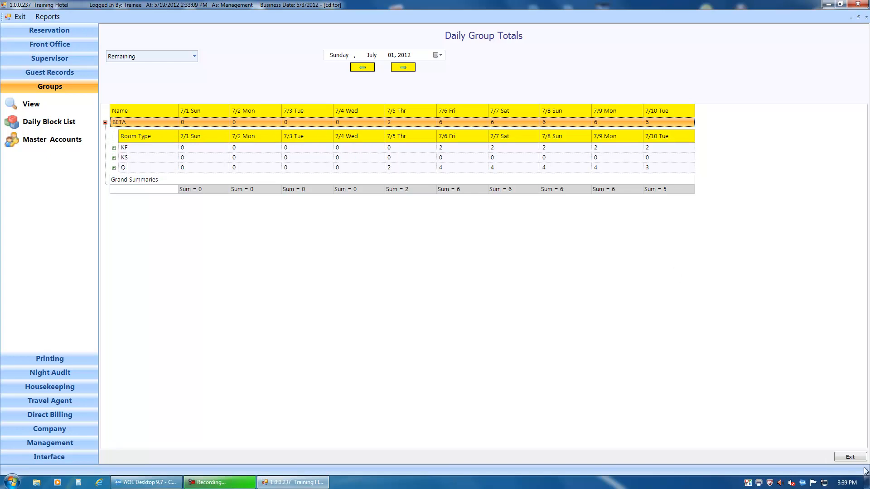
Step: Browse the daily group totals forward to July 31, 2012 and back one period, and close both the totals and master accounts windows
{"action": "left_click", "coordinate": [402, 68]}
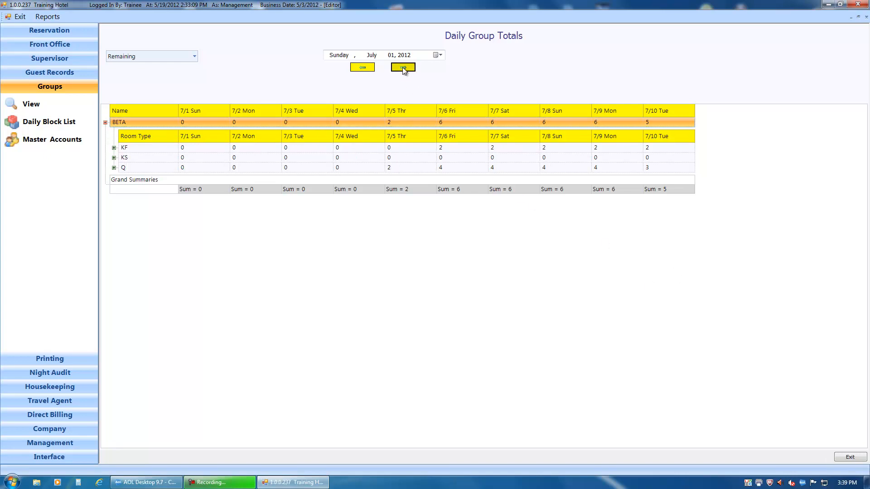
{"action": "left_click", "coordinate": [402, 68]}
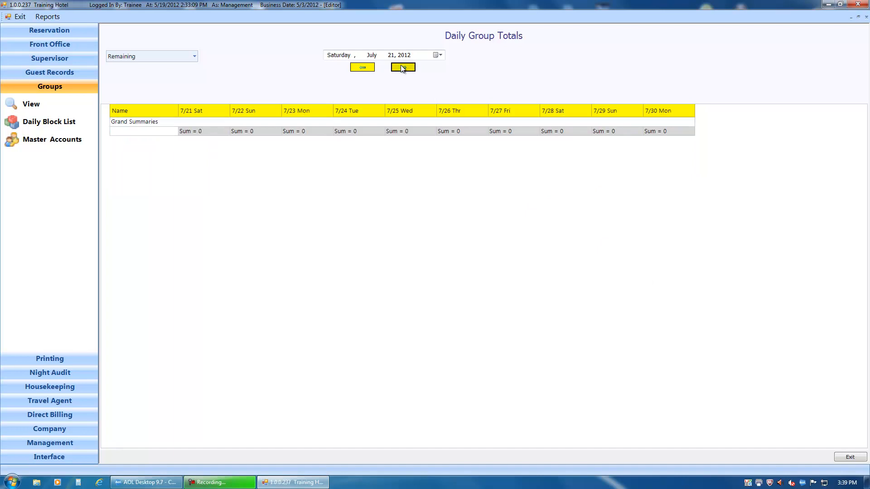
{"action": "left_click", "coordinate": [403, 67]}
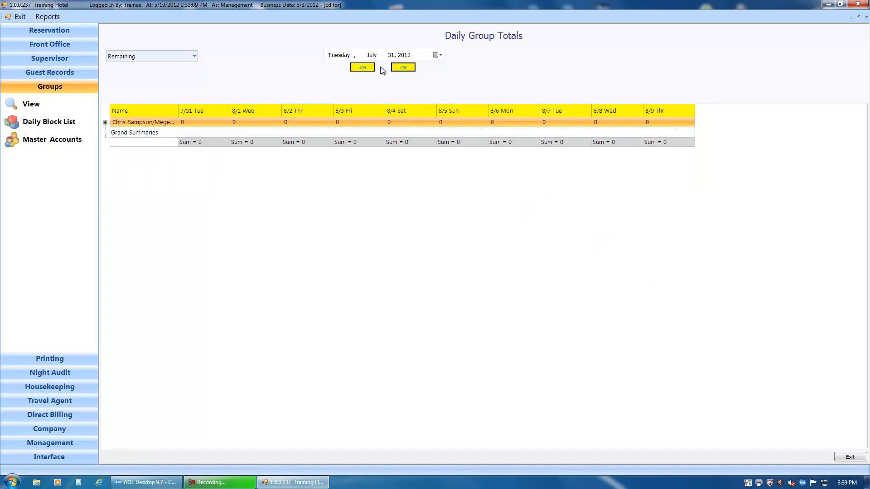
{"action": "left_click", "coordinate": [355, 70]}
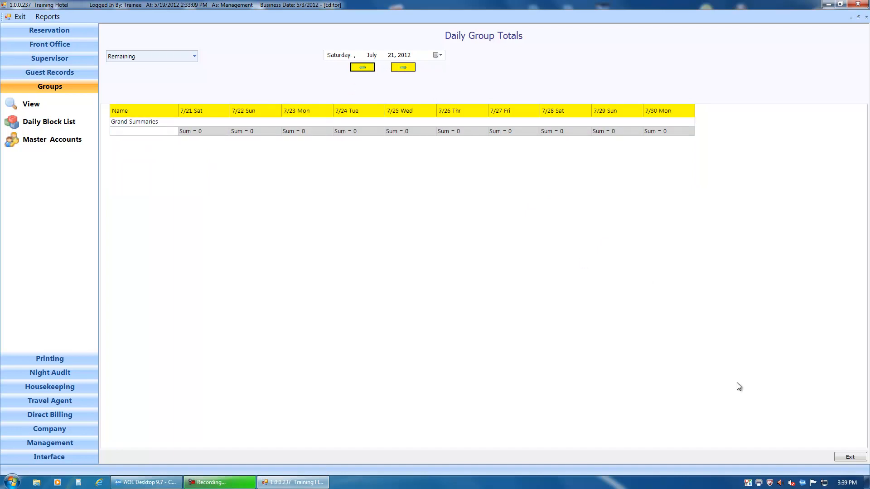
{"action": "left_click", "coordinate": [854, 458]}
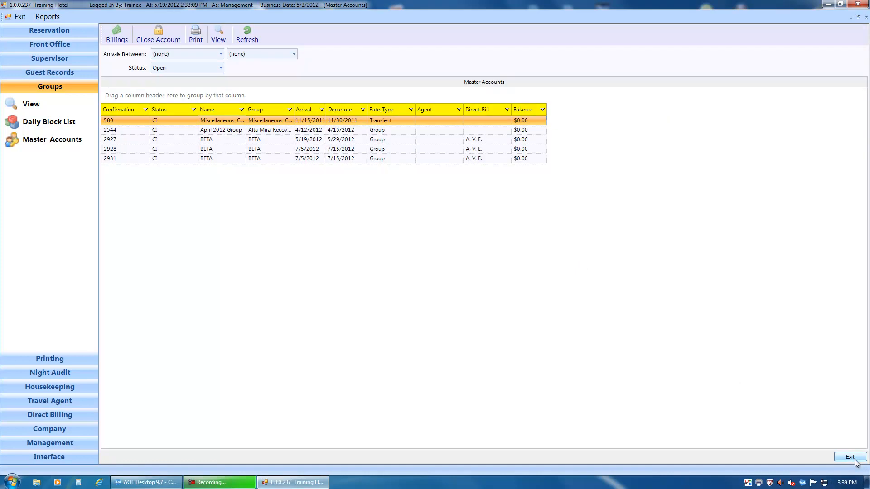
{"action": "left_click", "coordinate": [851, 457]}
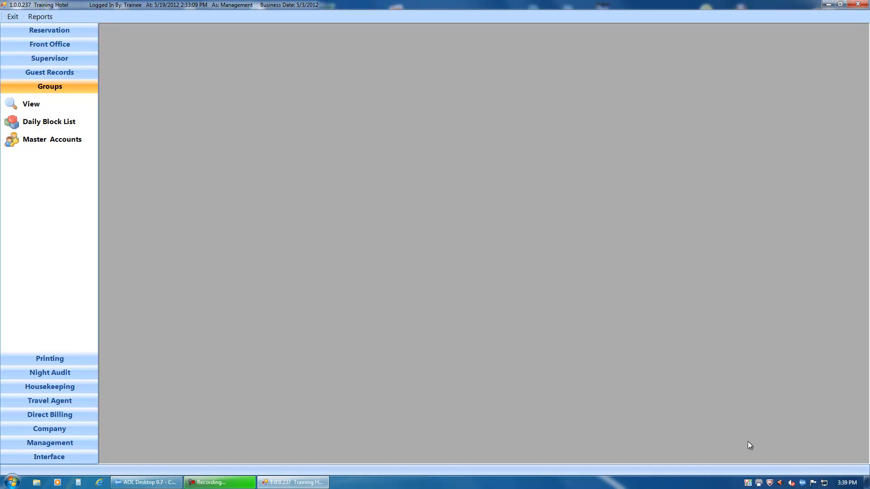